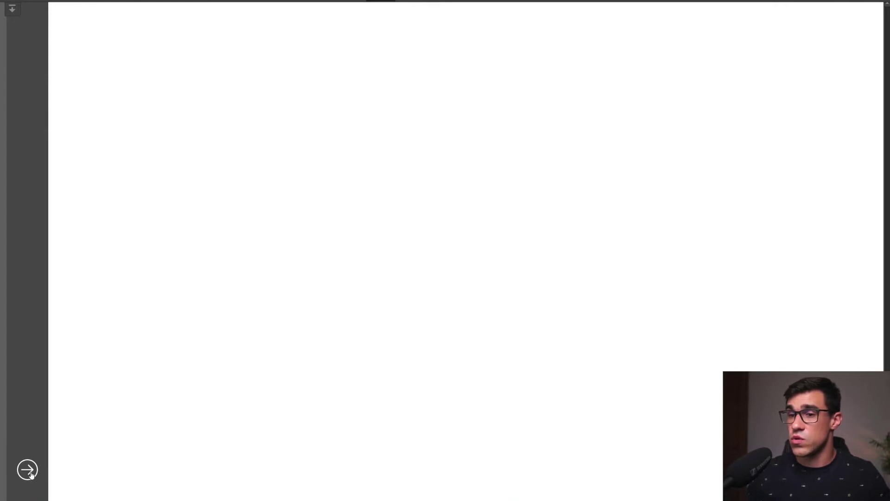
- Test the sidebar's expand and collapse animation twice in the page preview using its arrow
{"action": "left_click", "coordinate": [29, 470]}
{"action": "left_click", "coordinate": [249, 470]}
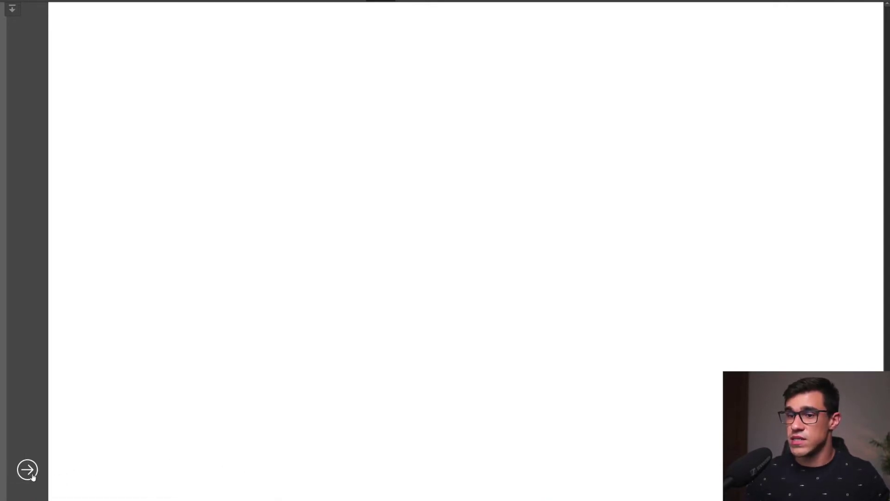
{"action": "left_click", "coordinate": [36, 473]}
{"action": "left_click", "coordinate": [249, 470]}
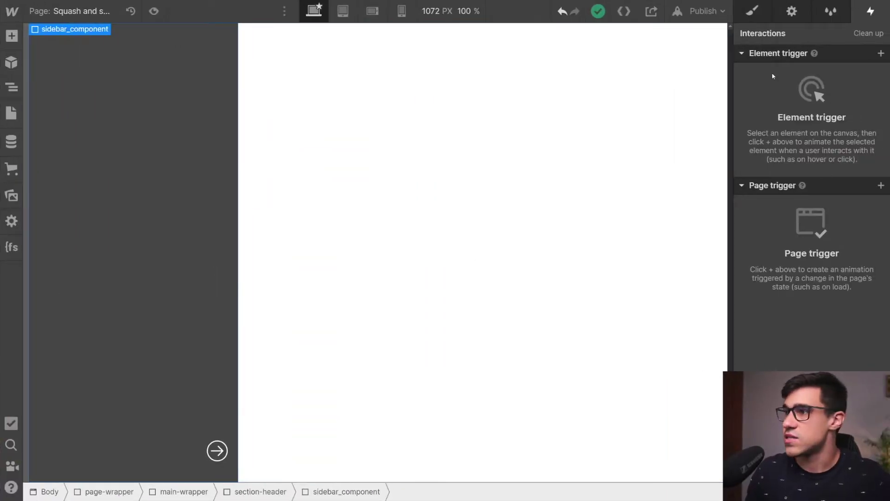
- Open the Squash and stretch expand animation from the sidebar button's first-click trigger
{"action": "left_click", "coordinate": [217, 449]}
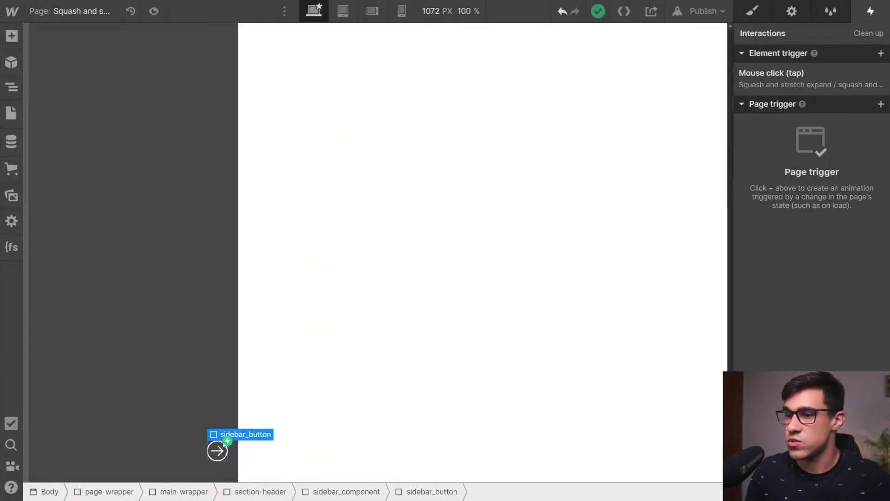
{"action": "left_click", "coordinate": [812, 85]}
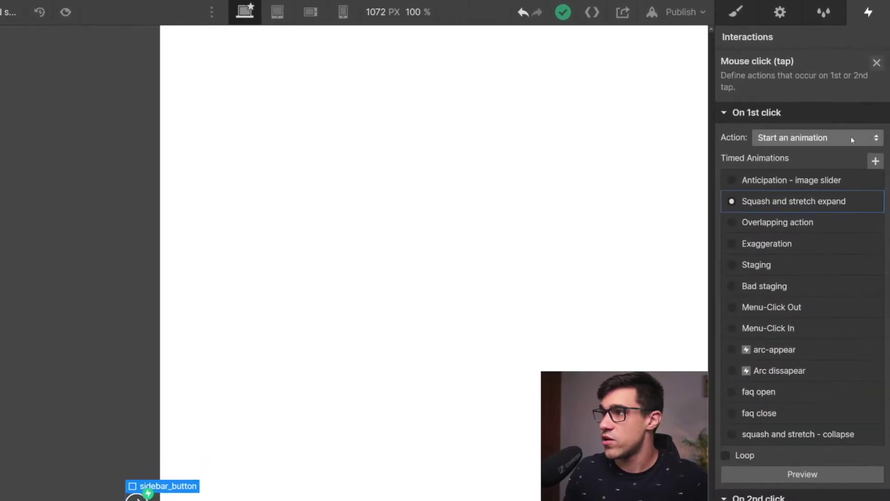
{"action": "left_click", "coordinate": [853, 197]}
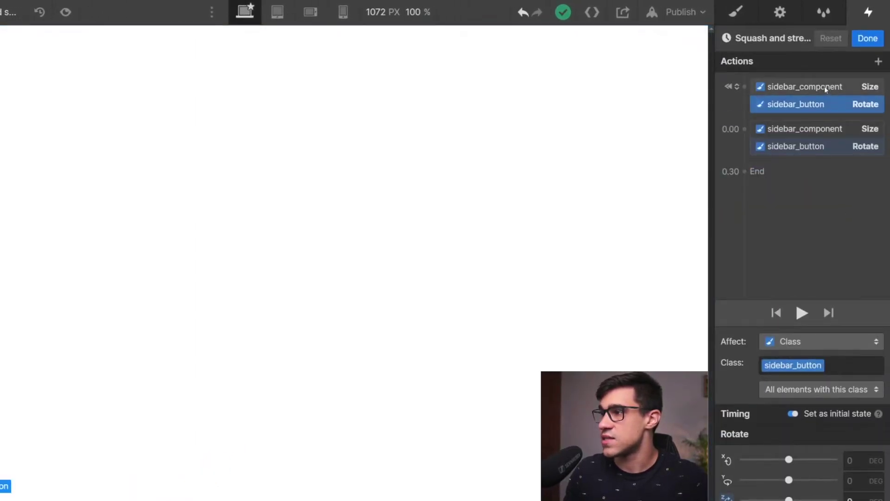
- Examine the initial and timed Size actions of sidebar_component, keeping Swing To as the timed action's easing
{"action": "left_click", "coordinate": [824, 87]}
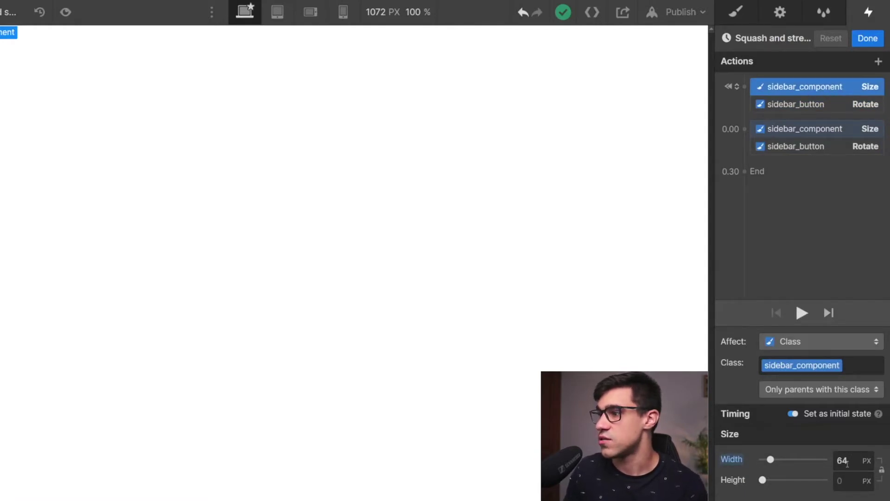
{"action": "left_click", "coordinate": [803, 132]}
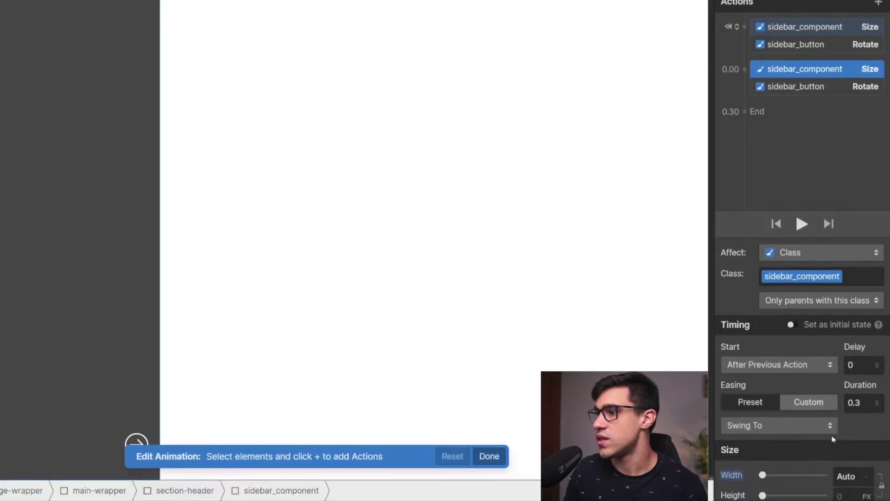
{"action": "left_click", "coordinate": [821, 427]}
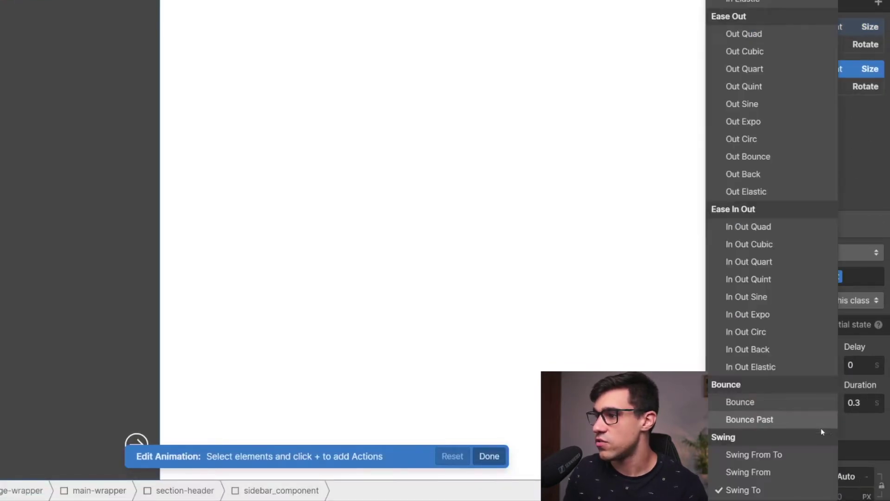
{"action": "left_click", "coordinate": [799, 488]}
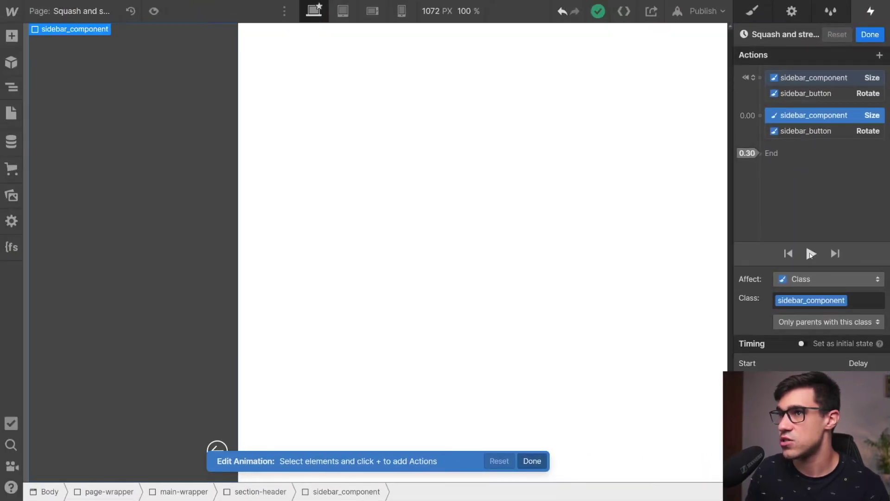
- Play the Squash and stretch expand animation twice and finish editing it
{"action": "left_click", "coordinate": [811, 254]}
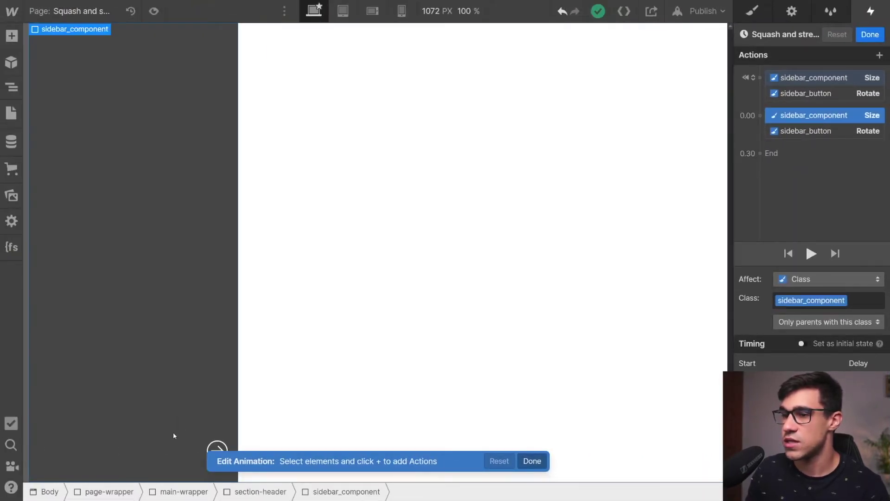
{"action": "left_click", "coordinate": [811, 254]}
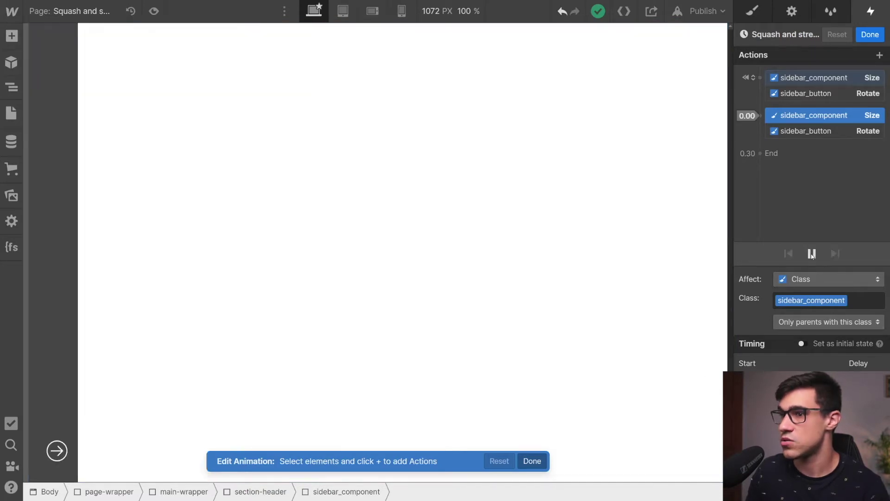
{"action": "left_click", "coordinate": [874, 40]}
- Open the second-click squash and stretch - collapse animation, examine sidebar_component's Size action and play the animation
{"action": "scroll", "coordinate": [811, 368], "scroll_direction": "down", "scroll_amount": 8}
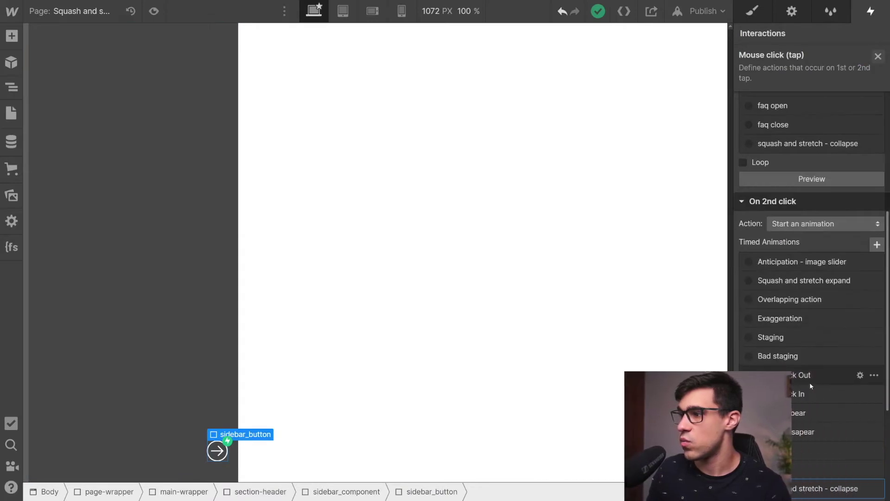
{"action": "left_click", "coordinate": [860, 489]}
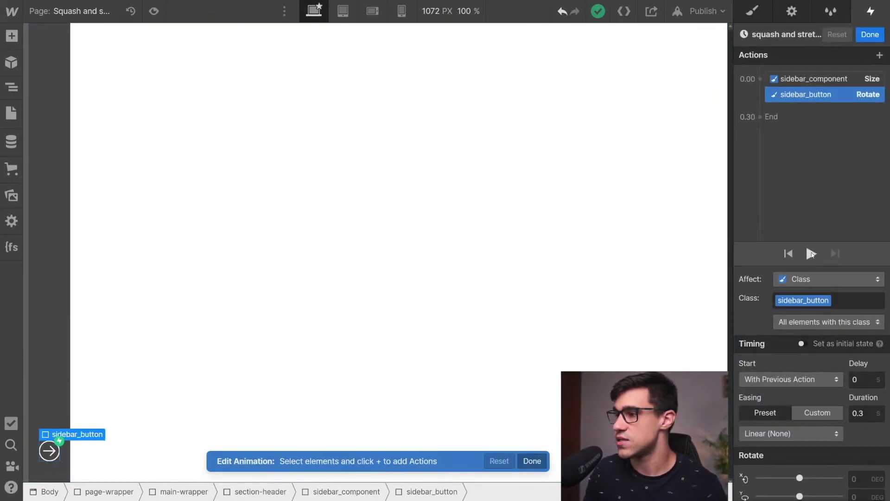
{"action": "left_click", "coordinate": [817, 81]}
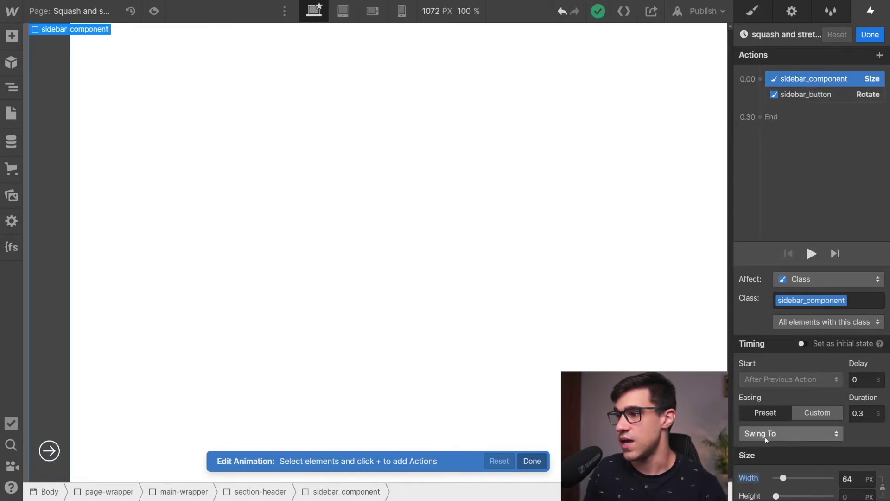
{"action": "left_click", "coordinate": [813, 254]}
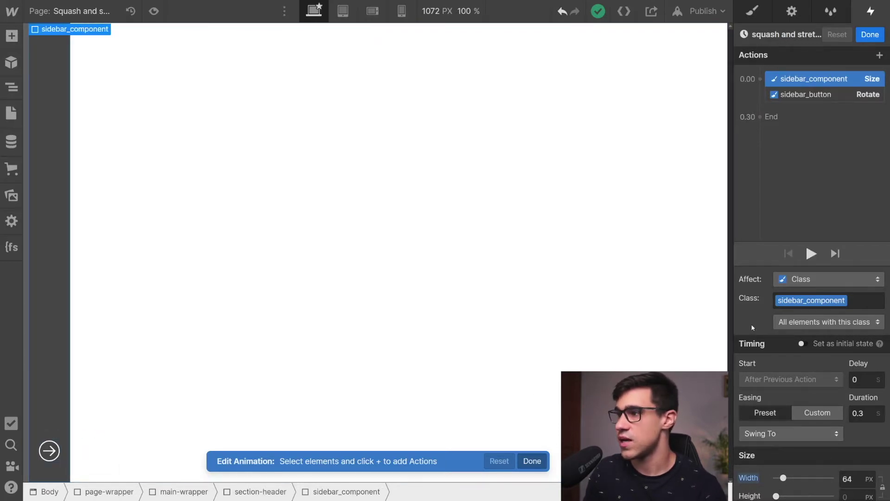
{"action": "left_click", "coordinate": [497, 156]}
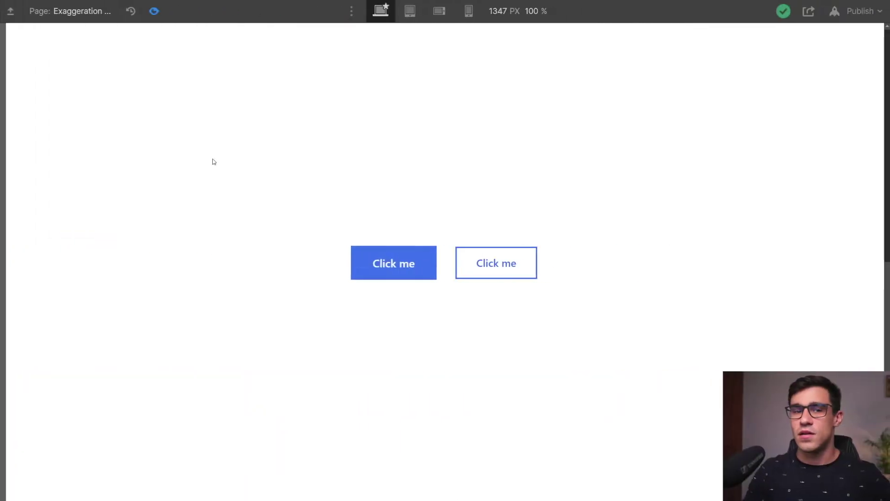
- Leave the Exaggeration page's preview and open the Exaggeration animation from its Page load trigger
{"action": "left_click", "coordinate": [153, 12]}
{"action": "left_click", "coordinate": [153, 12]}
{"action": "left_click", "coordinate": [347, 257]}
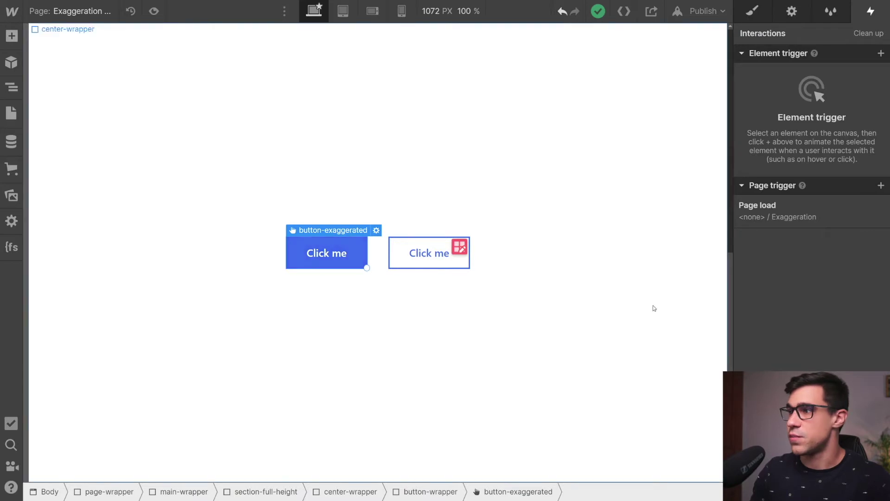
{"action": "left_click", "coordinate": [791, 216]}
{"action": "scroll", "coordinate": [830, 352], "scroll_direction": "down", "scroll_amount": 2}
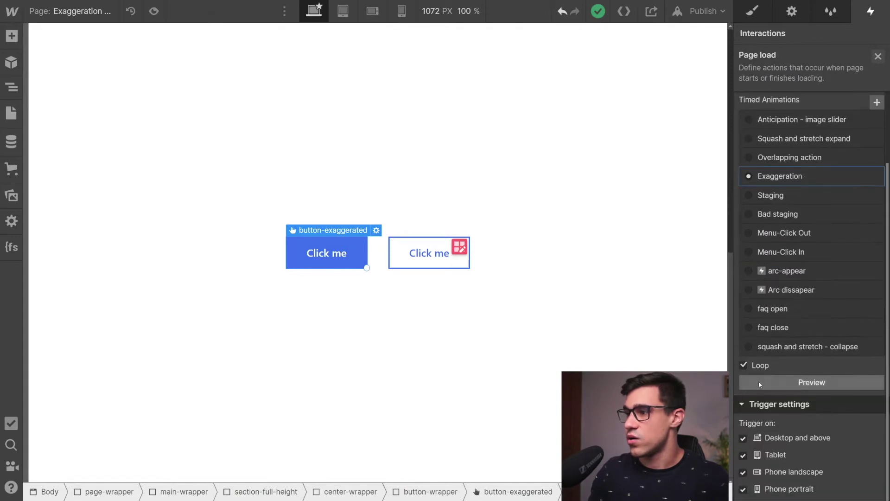
{"action": "scroll", "coordinate": [807, 385], "scroll_direction": "up", "scroll_amount": 2}
{"action": "left_click", "coordinate": [860, 257]}
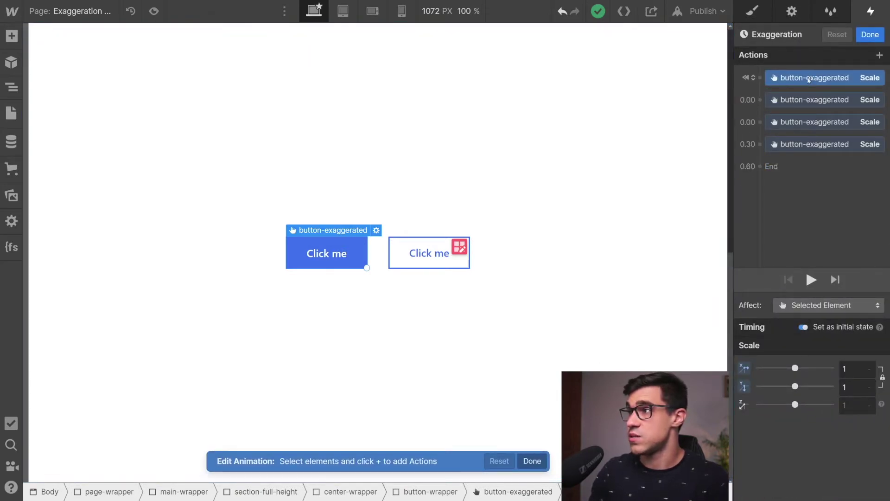
- Examine the timing and scale settings of the three timed Scale actions on button-exaggerated
{"action": "left_click", "coordinate": [810, 105]}
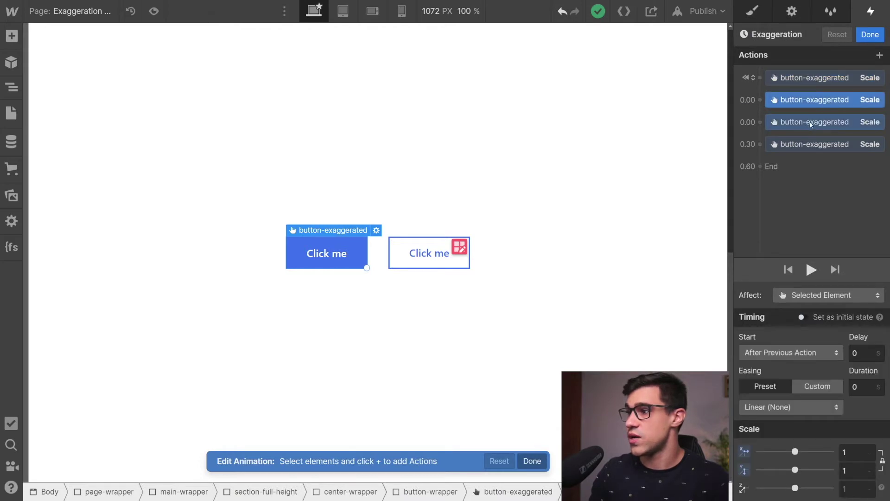
{"action": "left_click", "coordinate": [811, 124]}
{"action": "left_click", "coordinate": [811, 148]}
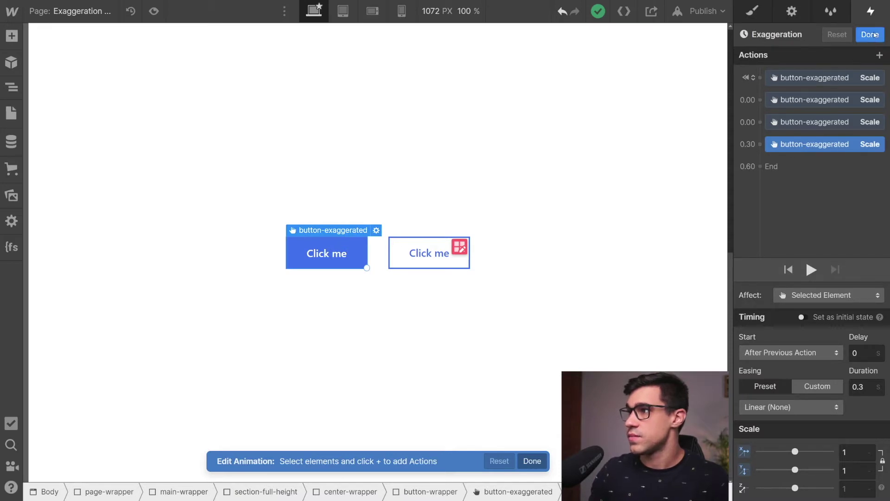
- Delete the initial-state Scale action of button-exaggerated from the Exaggeration animation and save it
{"action": "left_click", "coordinate": [824, 79]}
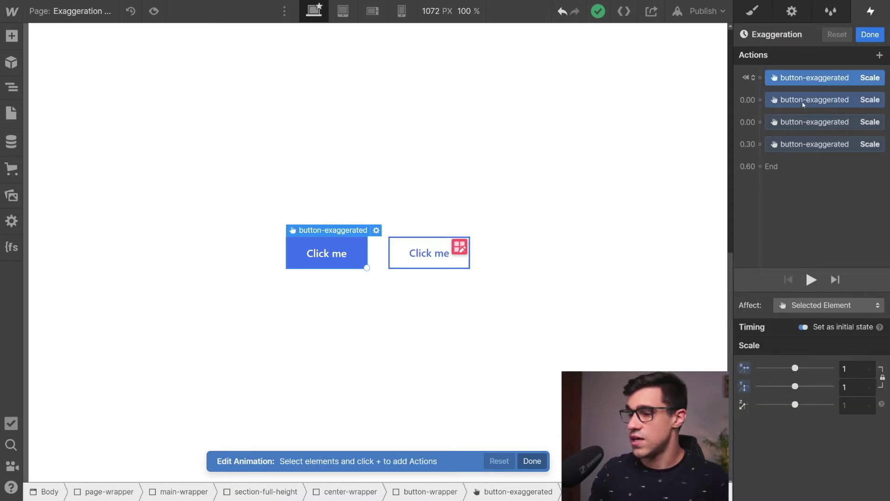
{"action": "key", "text": "Delete"}
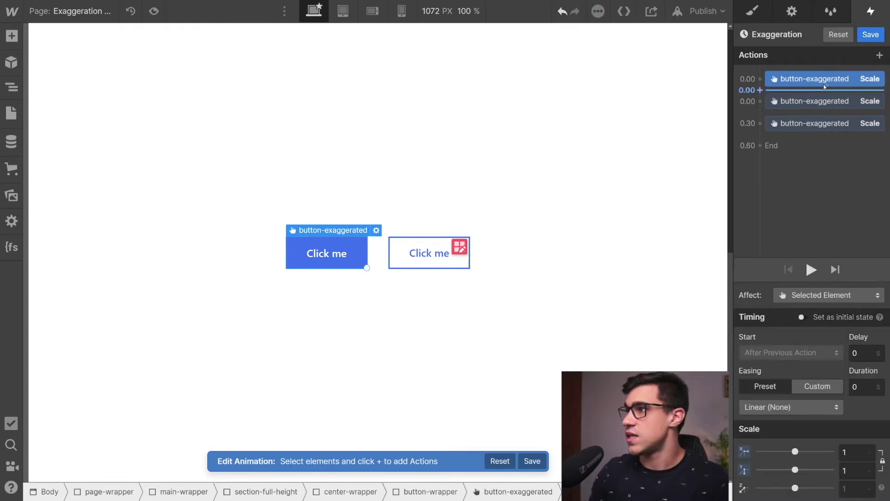
{"action": "left_click", "coordinate": [871, 34]}
- Preview the edited Exaggeration animation from the Page load trigger and return to the filled Click me button
{"action": "left_click", "coordinate": [811, 463]}
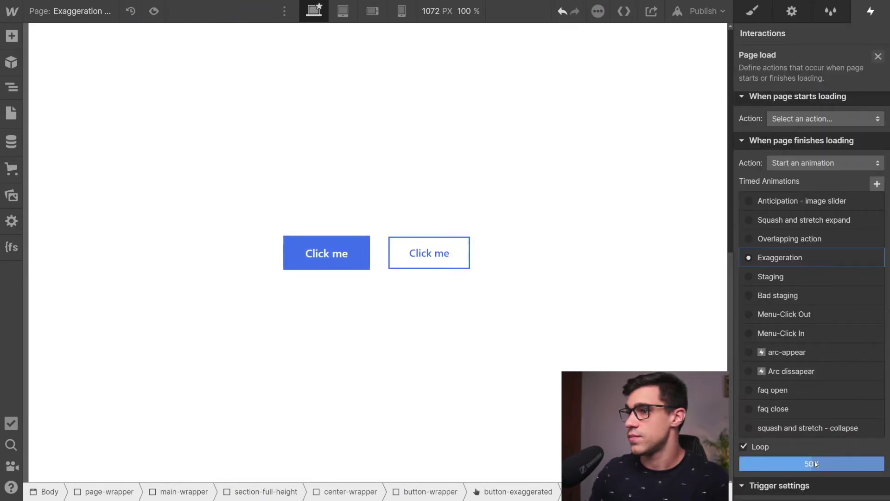
{"action": "left_click", "coordinate": [814, 461]}
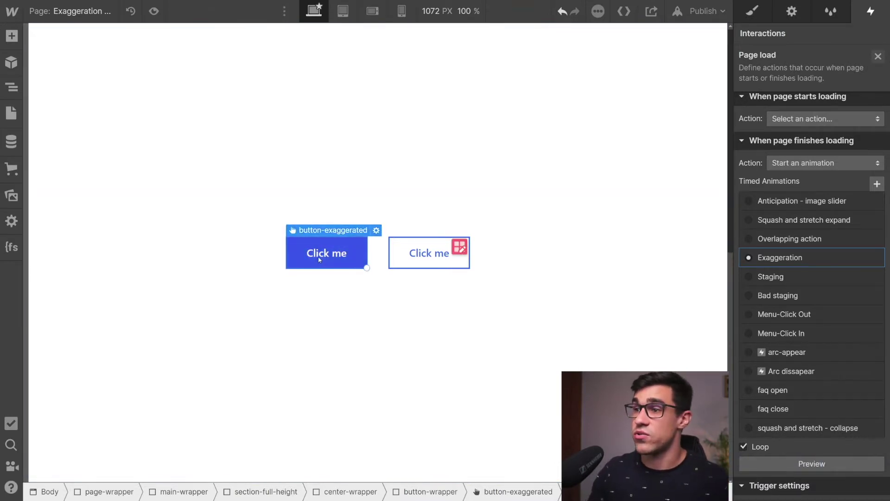
{"action": "left_click", "coordinate": [355, 251]}
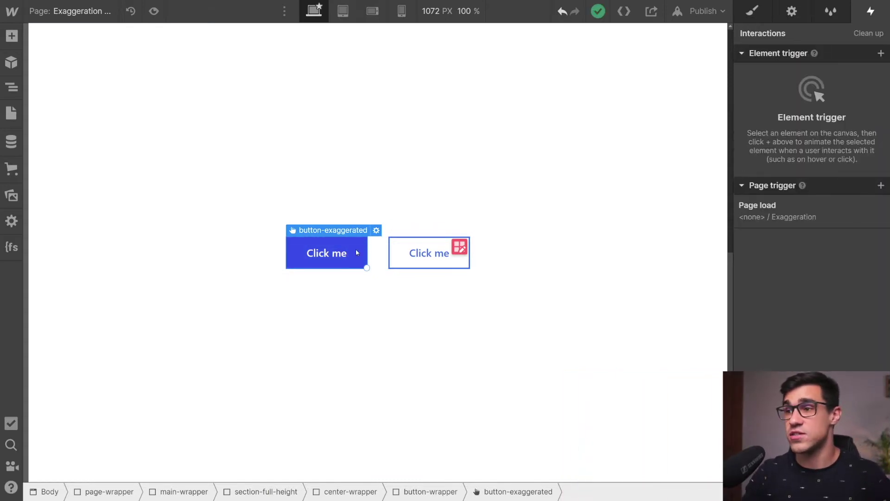
{"action": "left_click", "coordinate": [583, 299]}
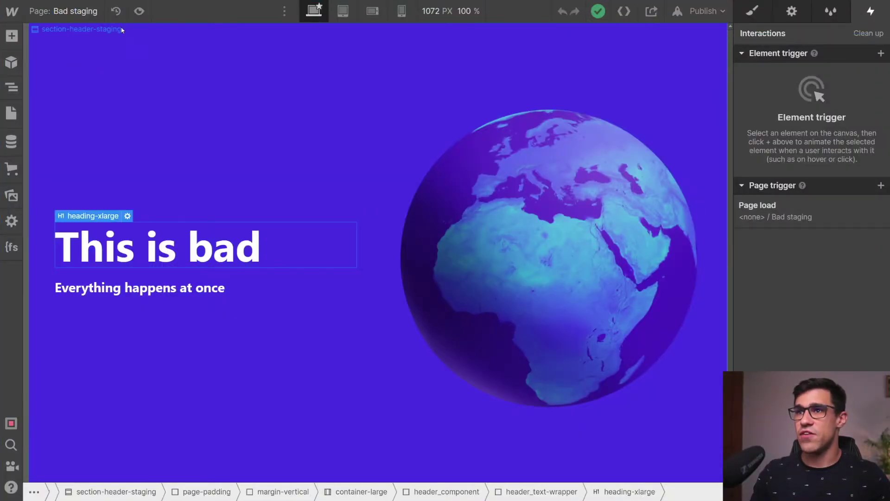
- Replay the Bad staging page's load animation several times in preview
{"action": "left_click", "coordinate": [139, 11]}
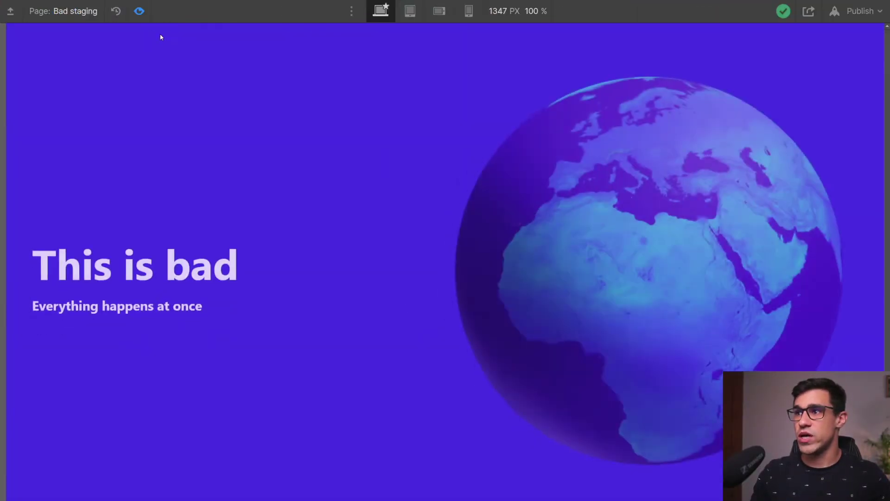
{"action": "left_click", "coordinate": [139, 11]}
{"action": "left_click", "coordinate": [138, 12]}
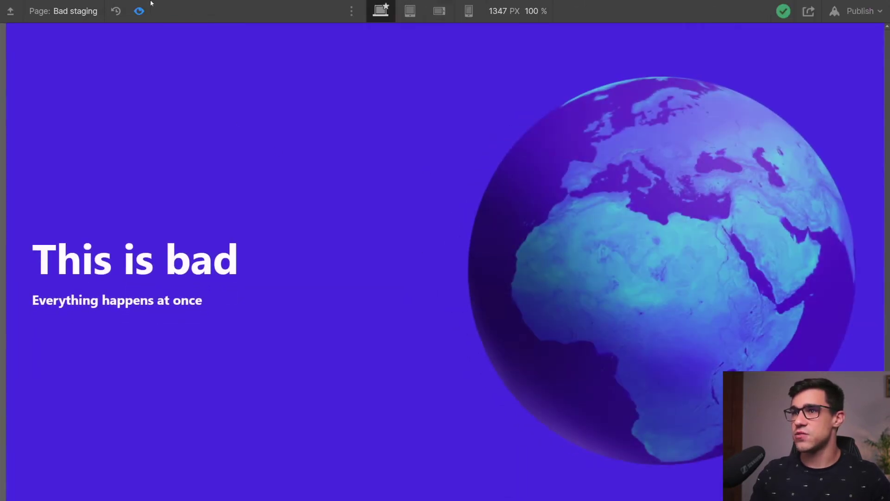
{"action": "left_click", "coordinate": [140, 12]}
{"action": "left_click", "coordinate": [140, 12]}
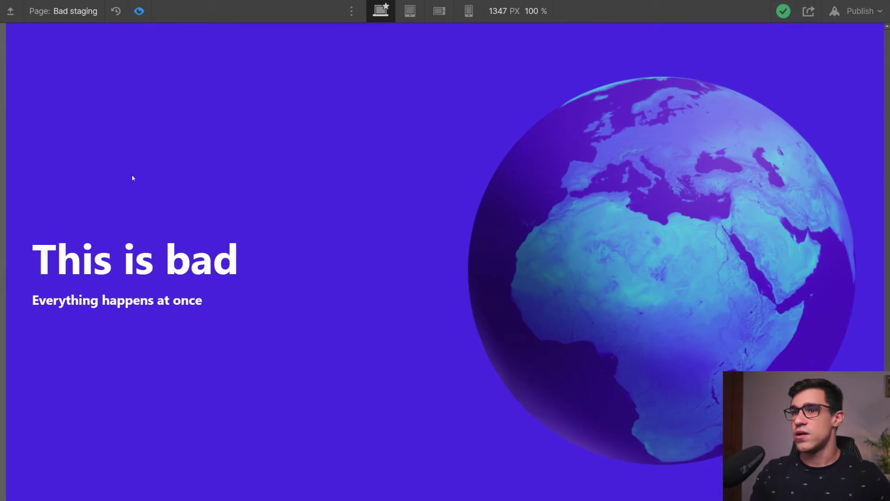
- Switch to the Staging page, replay its load animation, and highlight its heading and the line below
{"action": "left_click", "coordinate": [77, 11]}
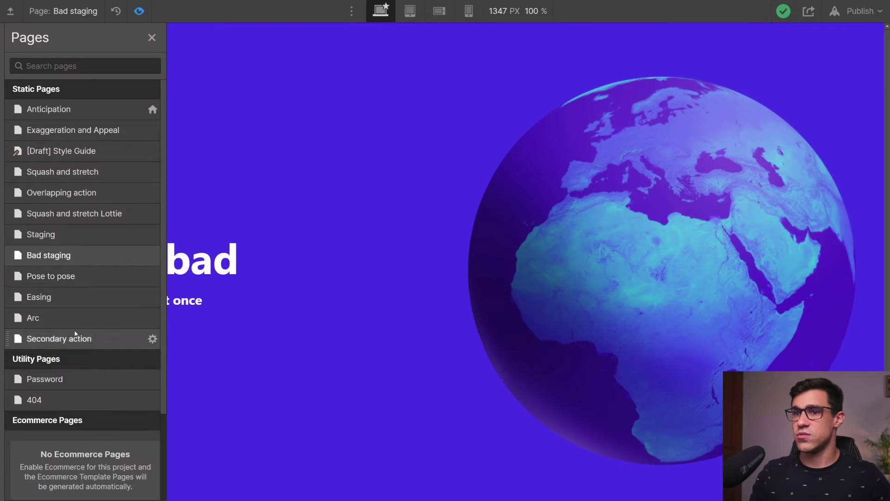
{"action": "left_click", "coordinate": [56, 234]}
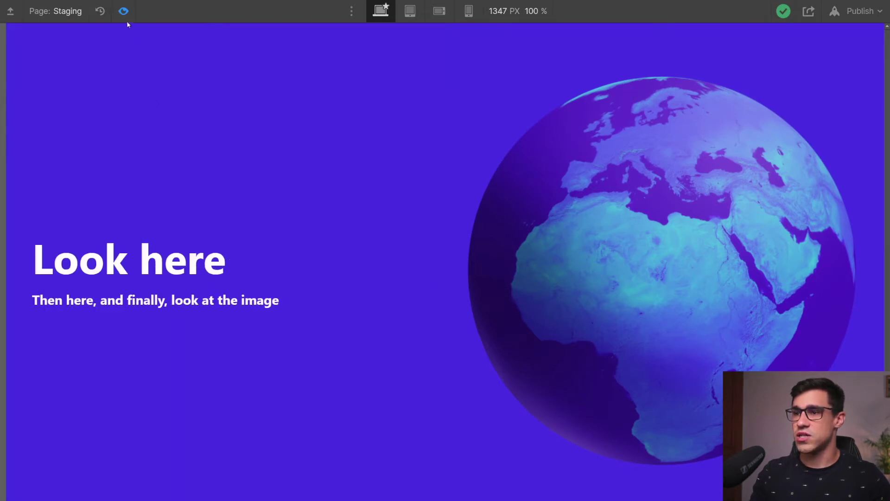
{"action": "key", "text": "ctrl+shift+p"}
{"action": "key", "text": "ctrl+shift+p"}
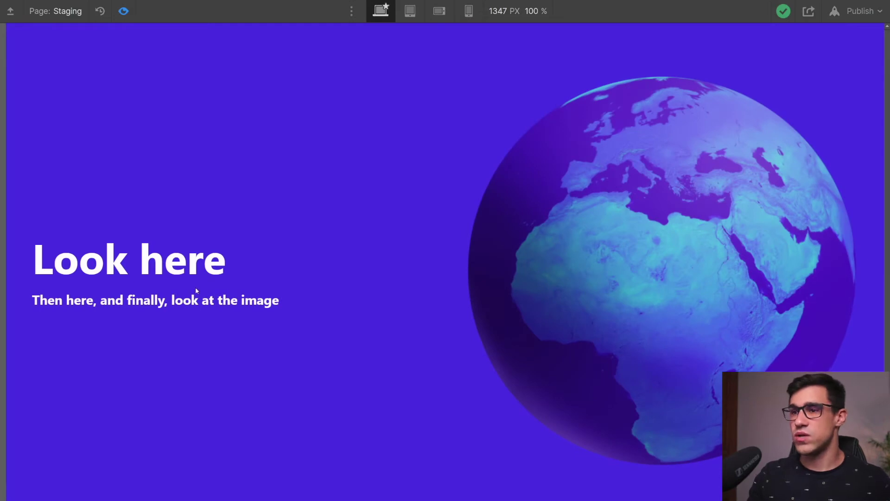
{"action": "left_click_drag", "start_coordinate": [36, 262], "coordinate": [247, 278]}
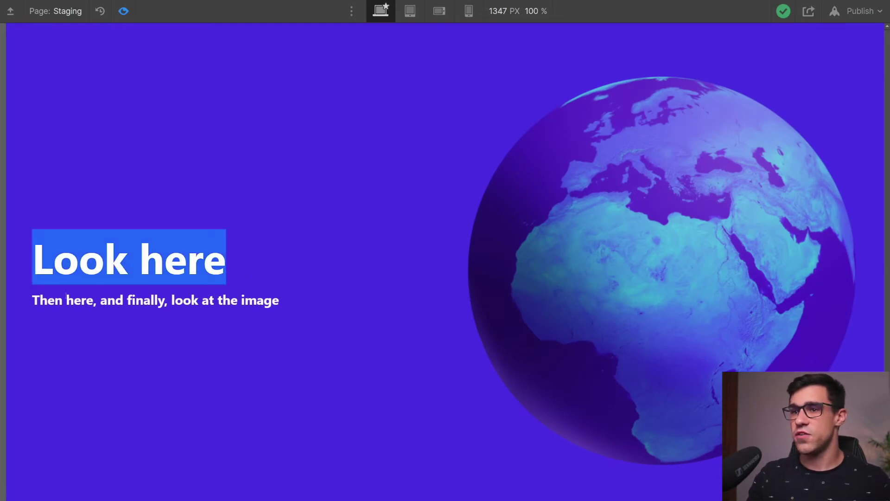
{"action": "left_click_drag", "start_coordinate": [47, 299], "coordinate": [248, 313]}
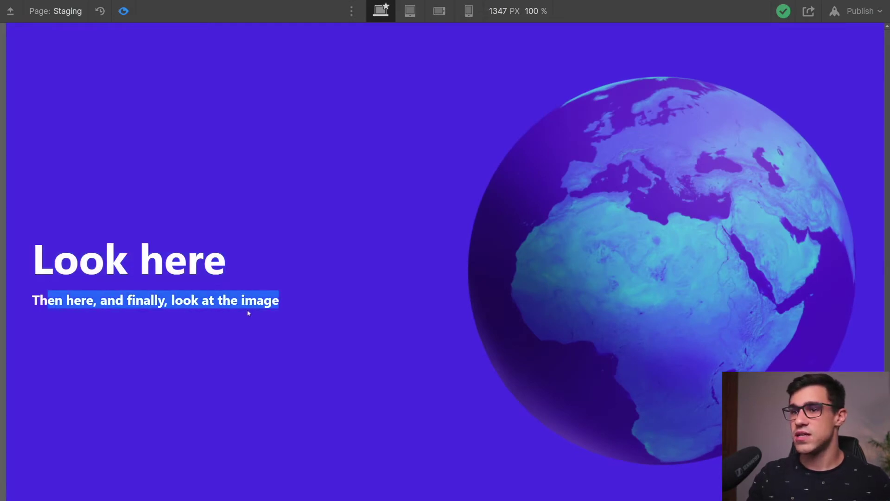
- Leave preview and examine the initial-state Opacity and Move actions of the heading, margin-top block and image in the Staging page-load animation
{"action": "left_click", "coordinate": [124, 13]}
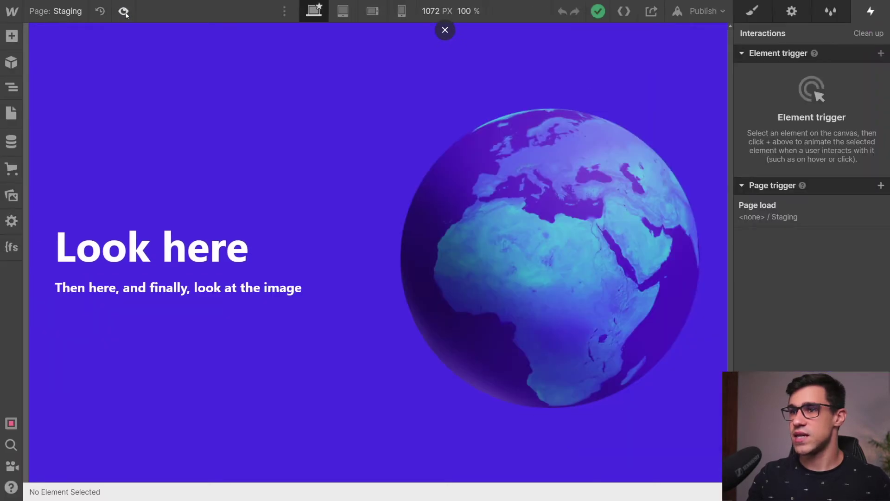
{"action": "left_click", "coordinate": [123, 13]}
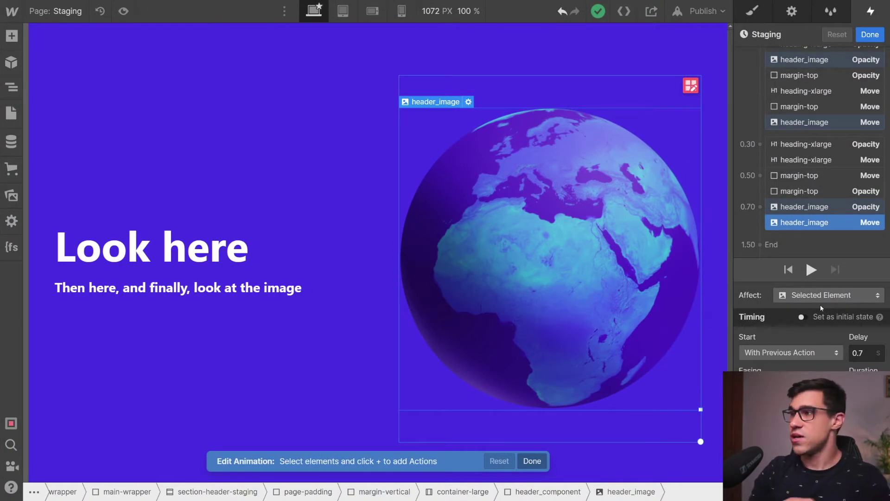
{"action": "scroll", "coordinate": [828, 75], "scroll_direction": "up", "scroll_amount": 2}
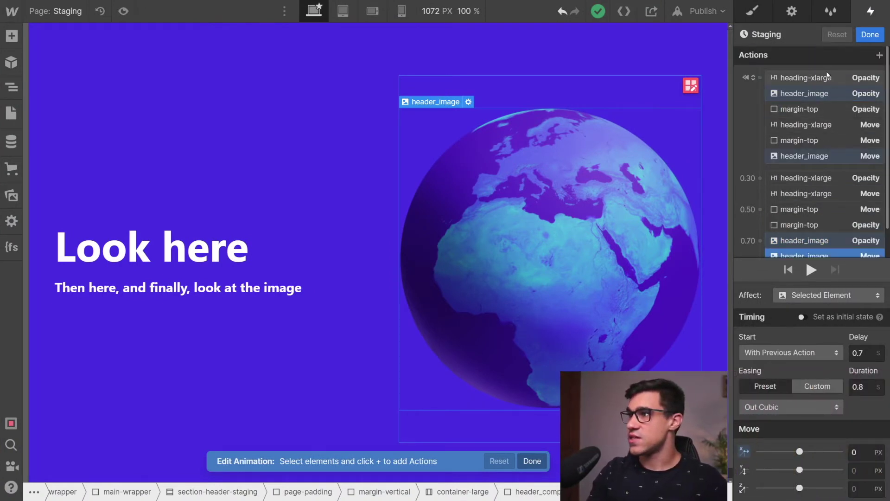
{"action": "left_click", "coordinate": [828, 78]}
{"action": "left_click", "coordinate": [805, 156]}
{"action": "left_click", "coordinate": [805, 141]}
{"action": "left_click", "coordinate": [807, 125]}
{"action": "left_click", "coordinate": [805, 109]}
{"action": "left_click", "coordinate": [805, 94]}
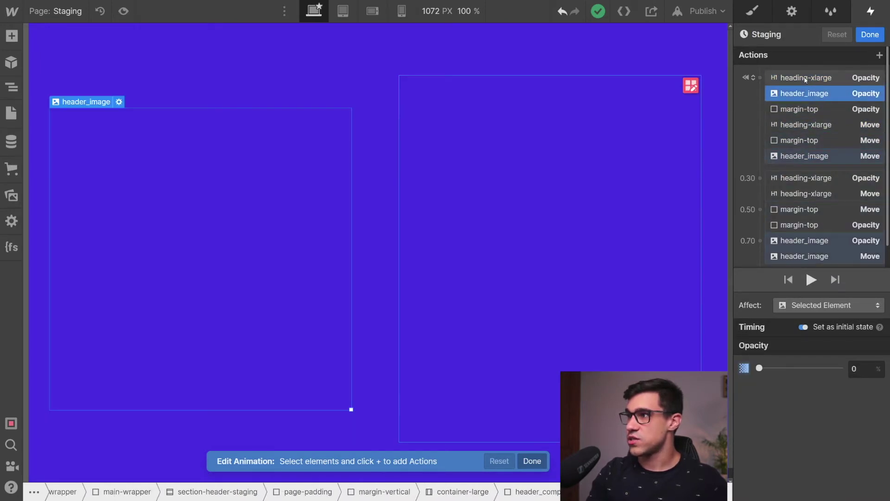
{"action": "left_click", "coordinate": [806, 78]}
- Compare the heading-xlarge Opacity and Move actions that start at 0.30 s in the Staging animation
{"action": "scroll", "coordinate": [805, 154], "scroll_direction": "down", "scroll_amount": 1}
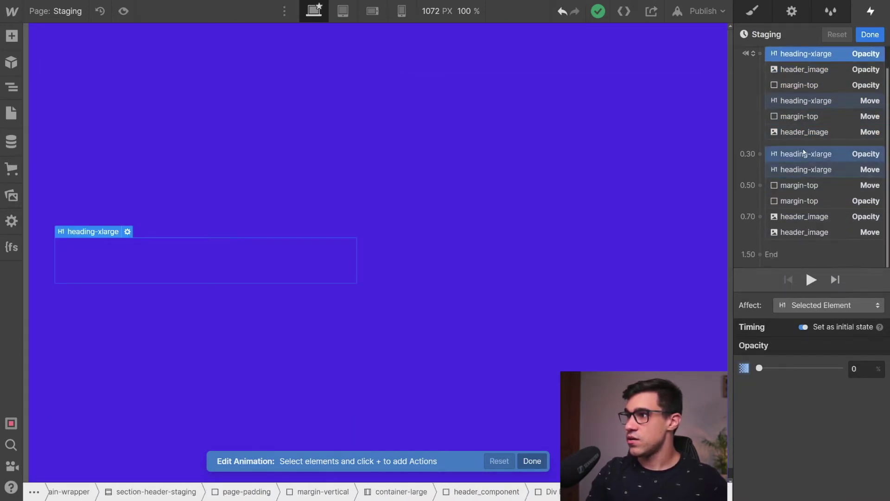
{"action": "left_click", "coordinate": [805, 154]}
{"action": "left_click", "coordinate": [802, 170]}
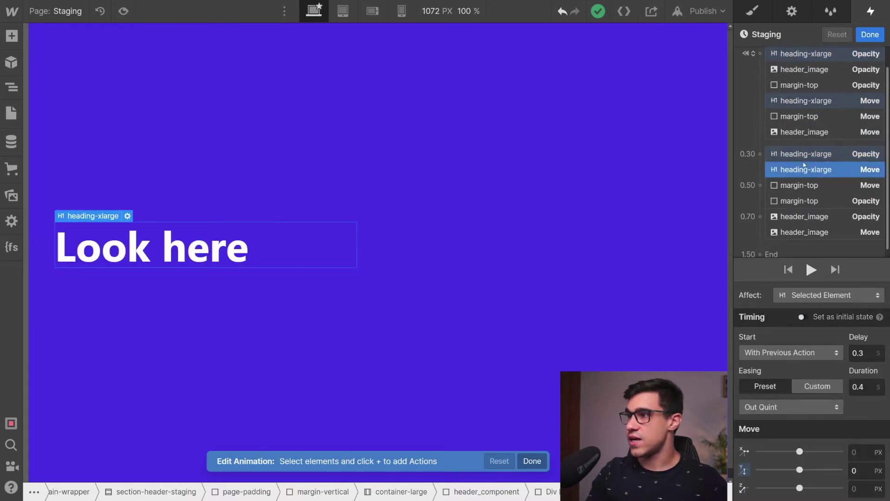
{"action": "left_click", "coordinate": [807, 158]}
{"action": "left_click", "coordinate": [807, 172]}
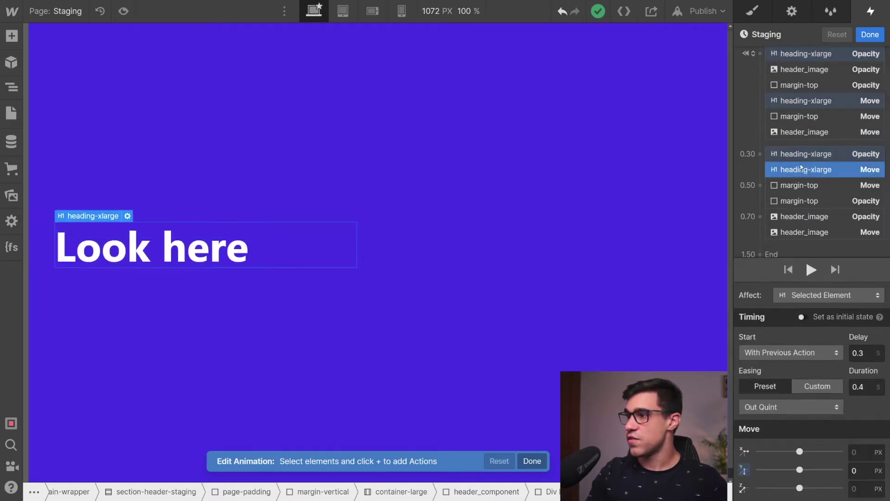
{"action": "left_click", "coordinate": [804, 158]}
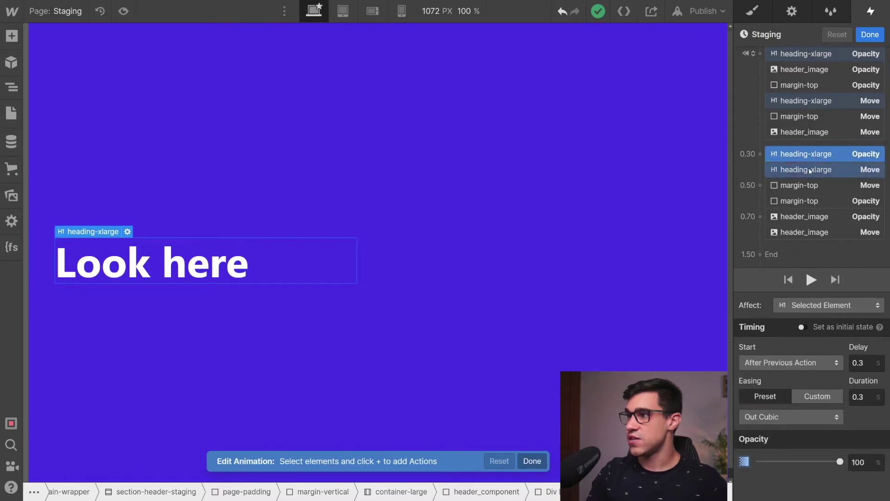
{"action": "left_click", "coordinate": [810, 171]}
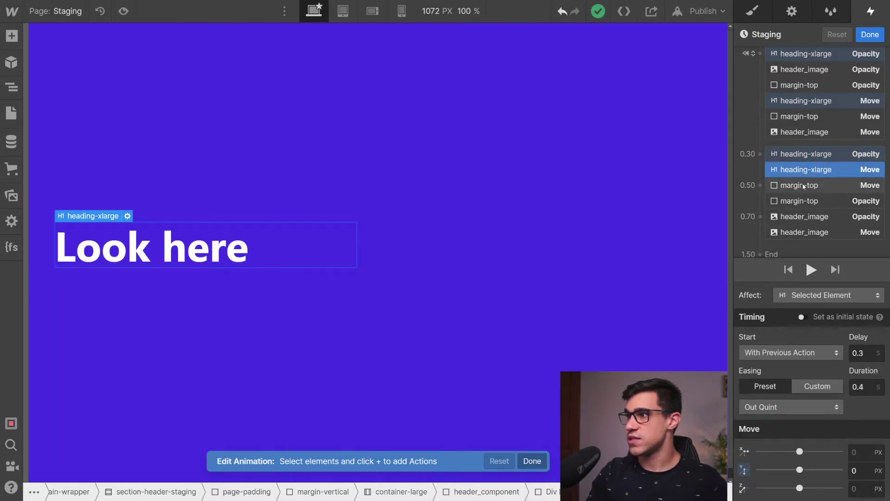
- Compare the margin-top Move and Opacity actions that start at 0.50 s in the Staging animation
{"action": "left_click", "coordinate": [811, 189]}
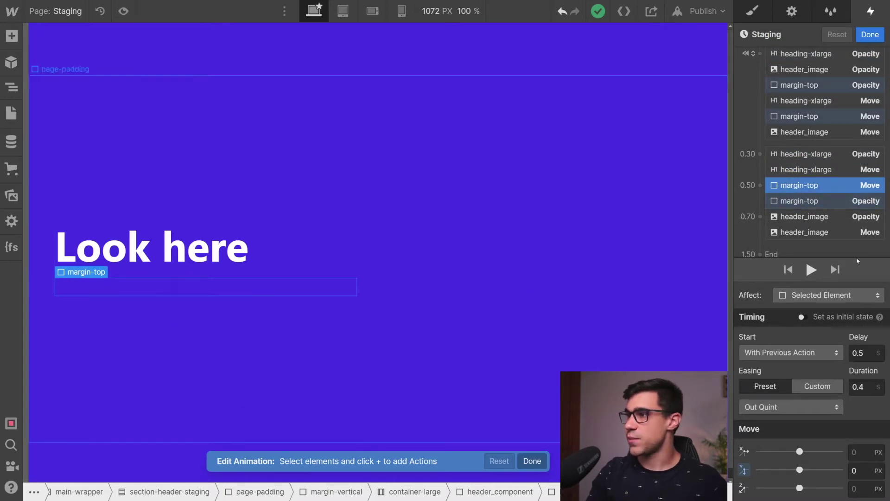
{"action": "left_click", "coordinate": [836, 206]}
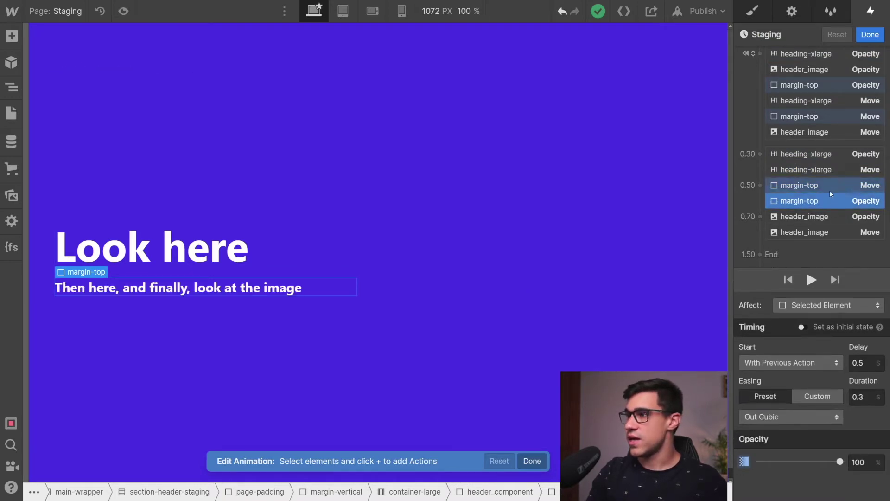
{"action": "left_click", "coordinate": [830, 190]}
{"action": "left_click", "coordinate": [833, 199]}
{"action": "left_click", "coordinate": [831, 191]}
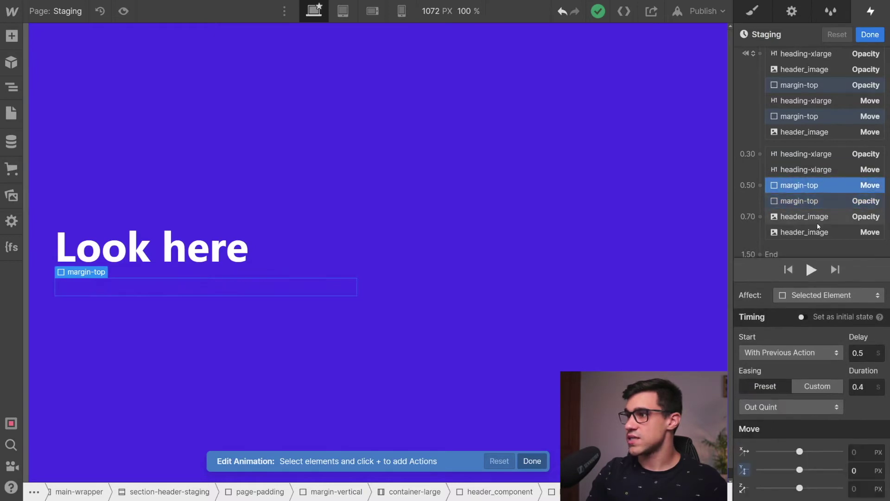
- Examine the header_image Opacity and Move actions at 0.70 s and play the whole Staging animation
{"action": "left_click", "coordinate": [816, 216]}
{"action": "left_click", "coordinate": [815, 233]}
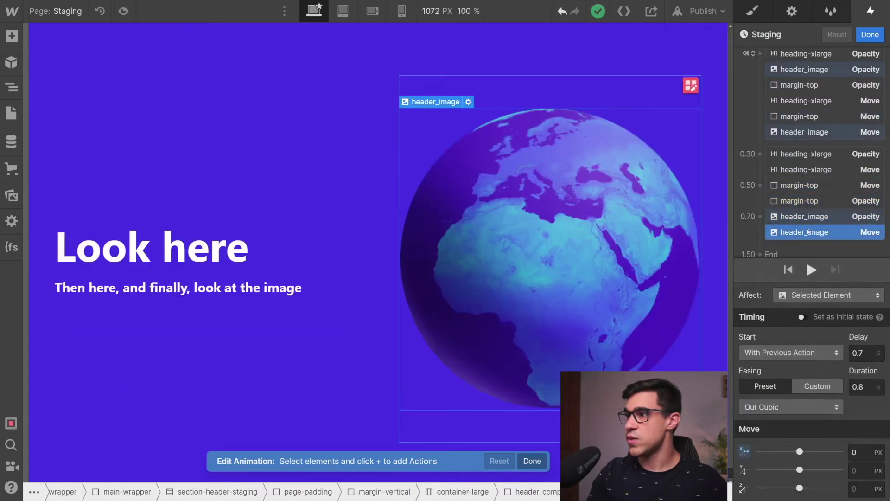
{"action": "left_click", "coordinate": [816, 216]}
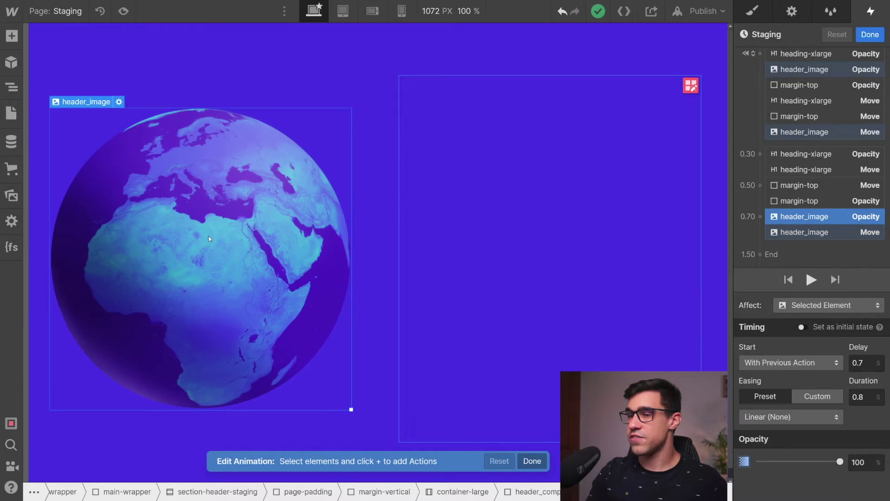
{"action": "left_click", "coordinate": [821, 233]}
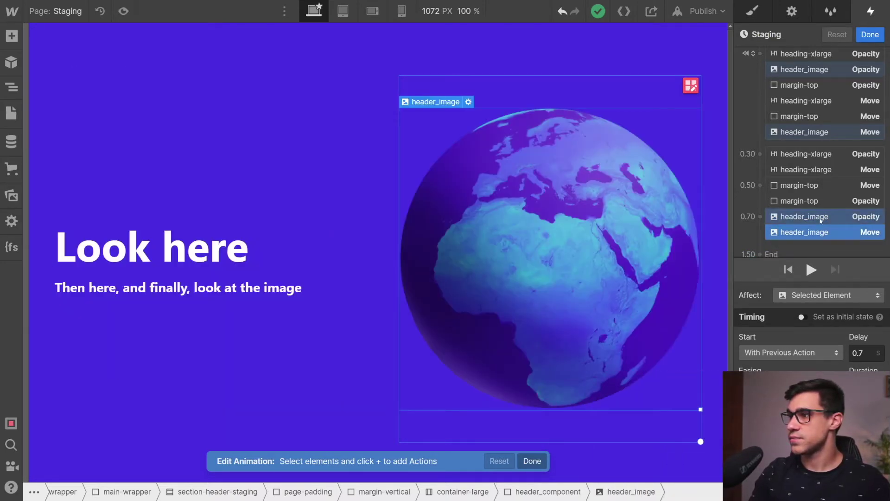
{"action": "left_click", "coordinate": [812, 270]}
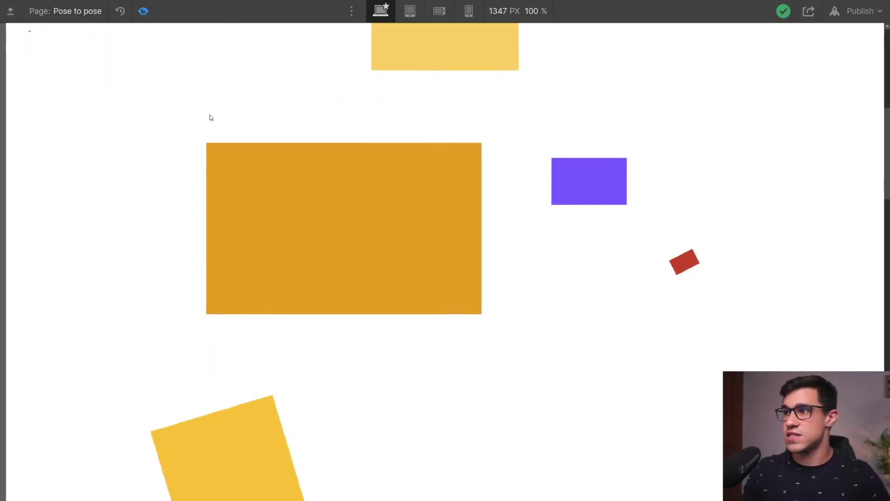
- Leave preview on the Pose to pose page and inspect the dark blue and blue blocks of the colour grid
{"action": "key", "text": "ctrl+shift+p"}
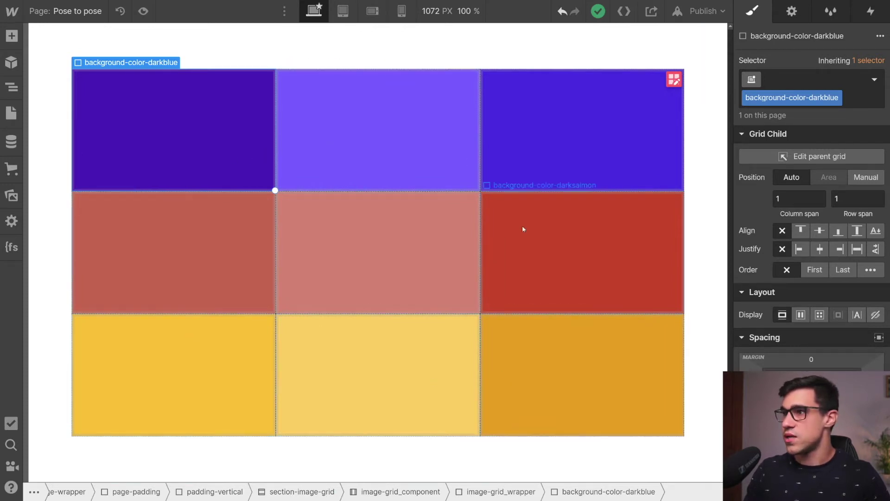
{"action": "left_click", "coordinate": [527, 176]}
{"action": "left_click", "coordinate": [318, 144]}
{"action": "left_click", "coordinate": [231, 143]}
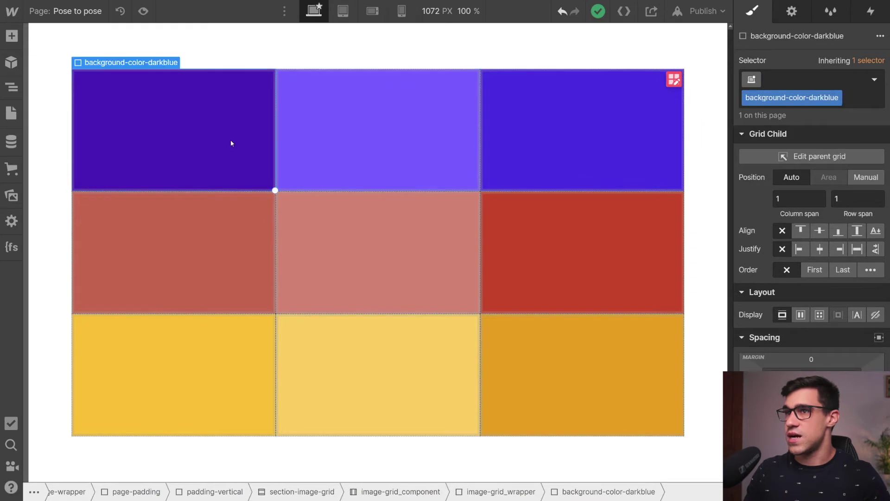
{"action": "left_click", "coordinate": [532, 162]}
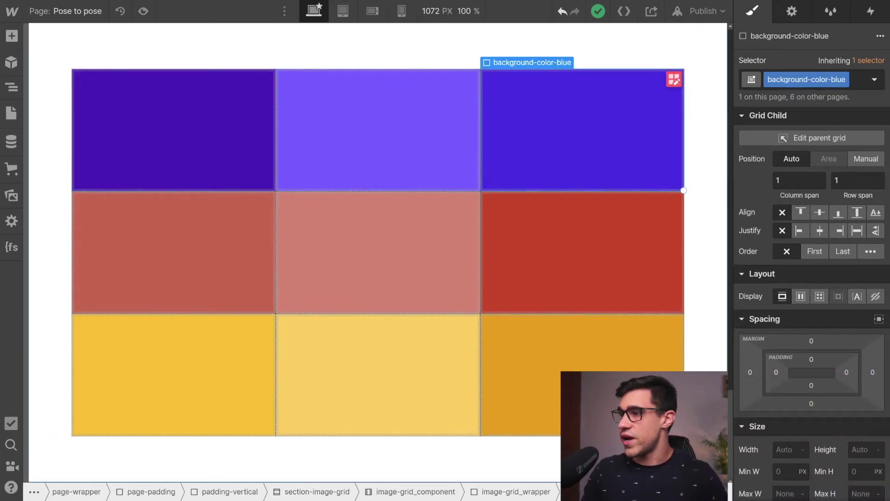
- Open the pose-to-pose scroll animation from the While scrolling in view trigger of section-image-grid
{"action": "left_click", "coordinate": [621, 194]}
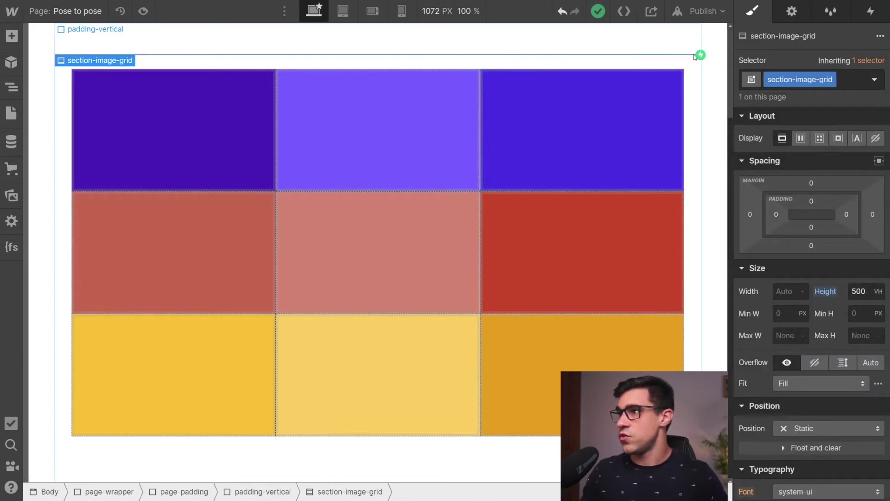
{"action": "left_click", "coordinate": [870, 11]}
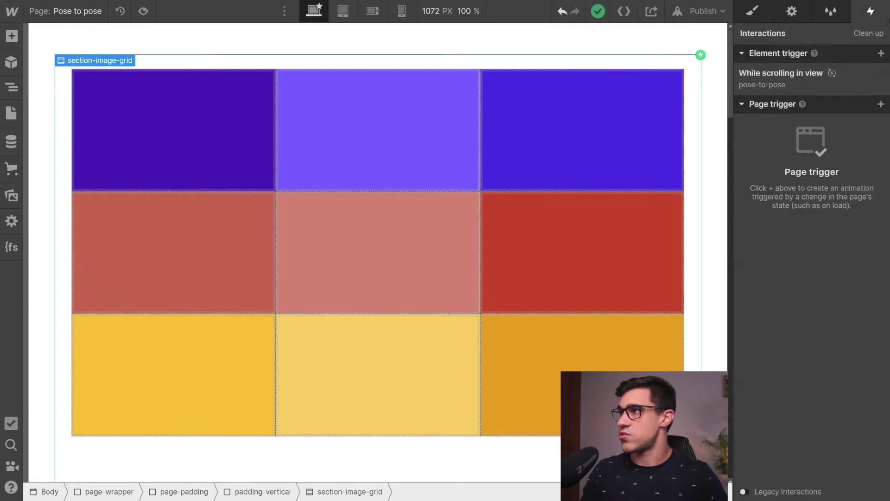
{"action": "left_click", "coordinate": [805, 87]}
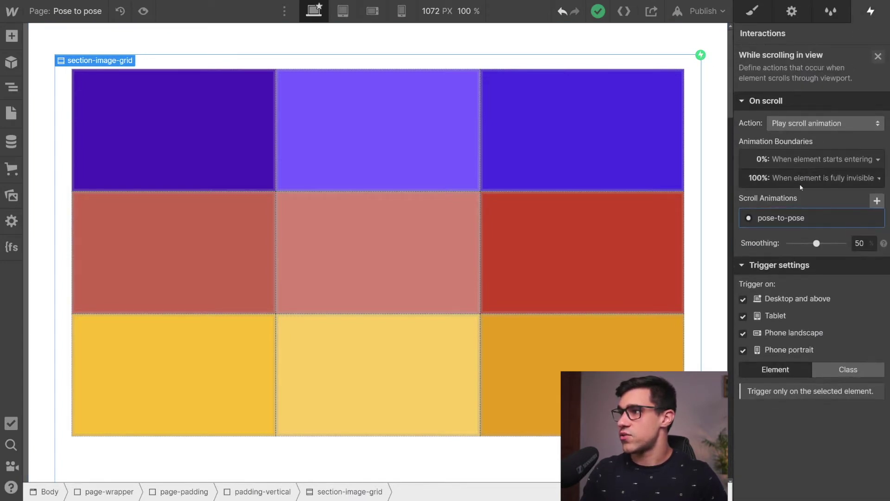
{"action": "left_click", "coordinate": [806, 217]}
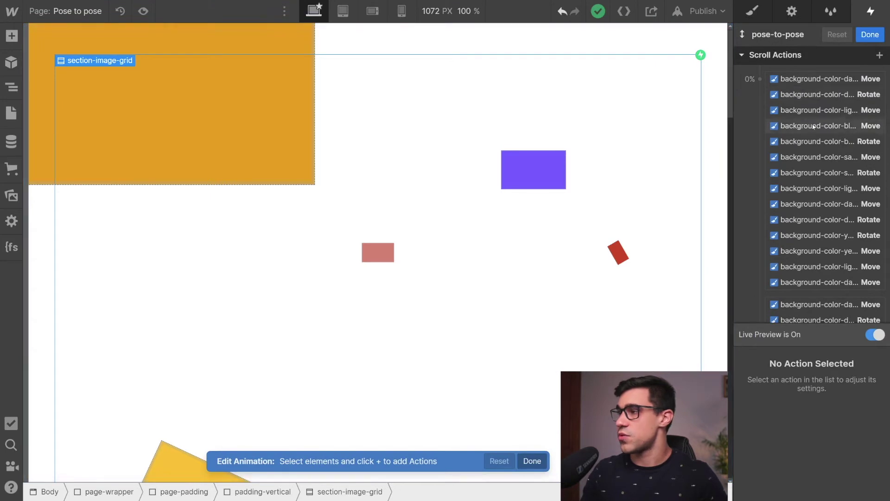
- Examine the 100% darkyellow Move and 0% darkblue Move actions of pose-to-pose, then close the animation editor
{"action": "scroll", "coordinate": [804, 193], "scroll_direction": "down", "scroll_amount": 4}
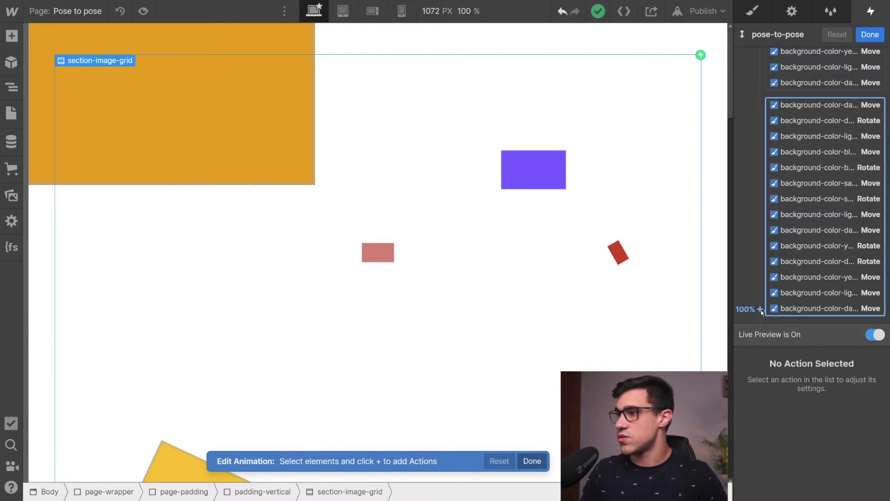
{"action": "left_click", "coordinate": [800, 309]}
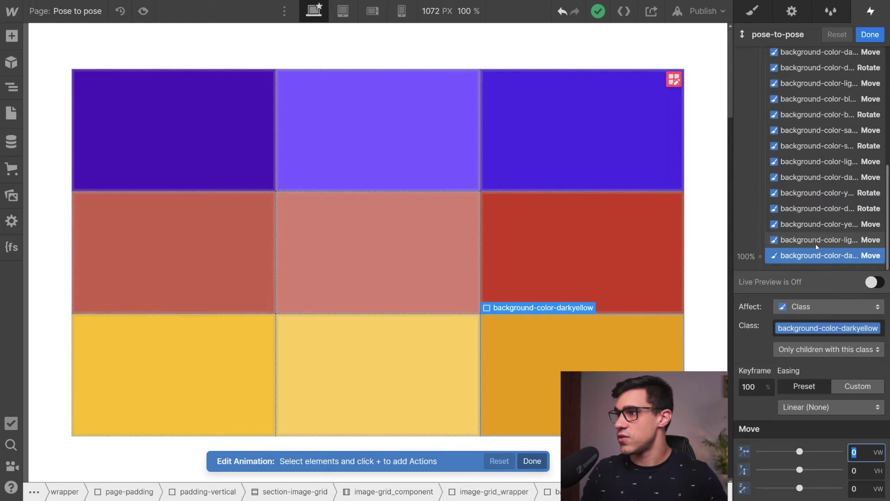
{"action": "scroll", "coordinate": [839, 232], "scroll_direction": "up", "scroll_amount": 2}
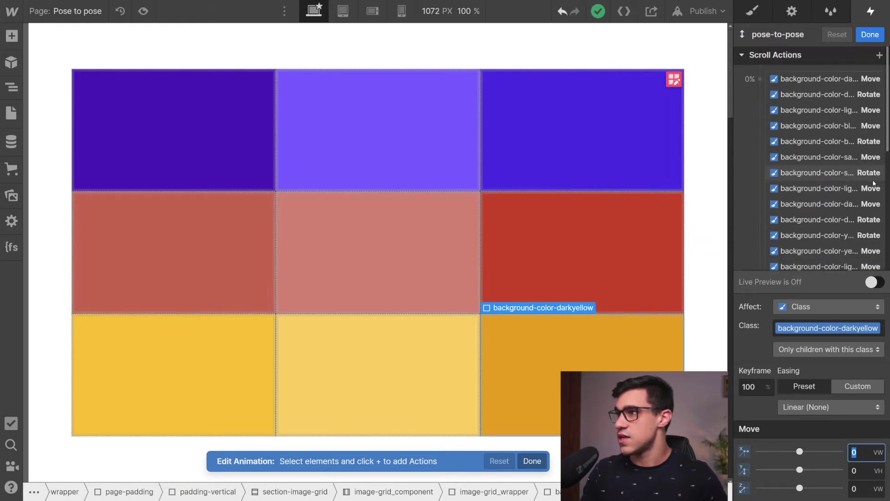
{"action": "left_click", "coordinate": [755, 79]}
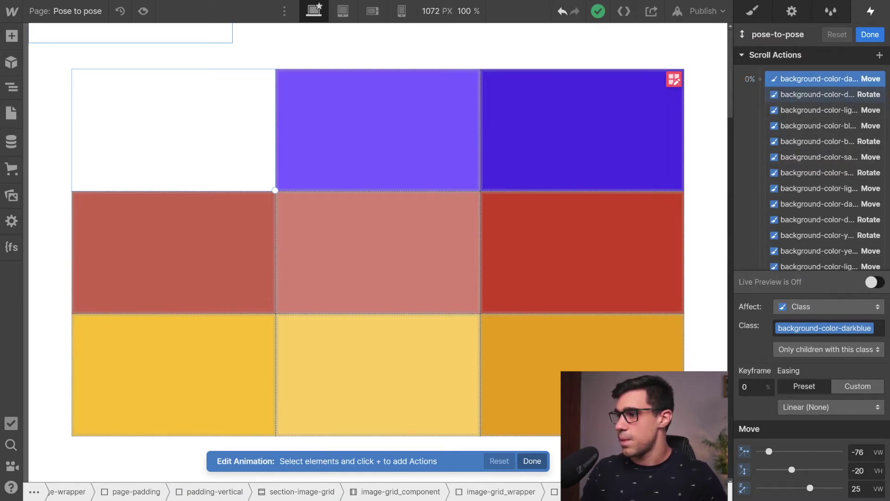
{"action": "scroll", "coordinate": [826, 174], "scroll_direction": "down", "scroll_amount": 2}
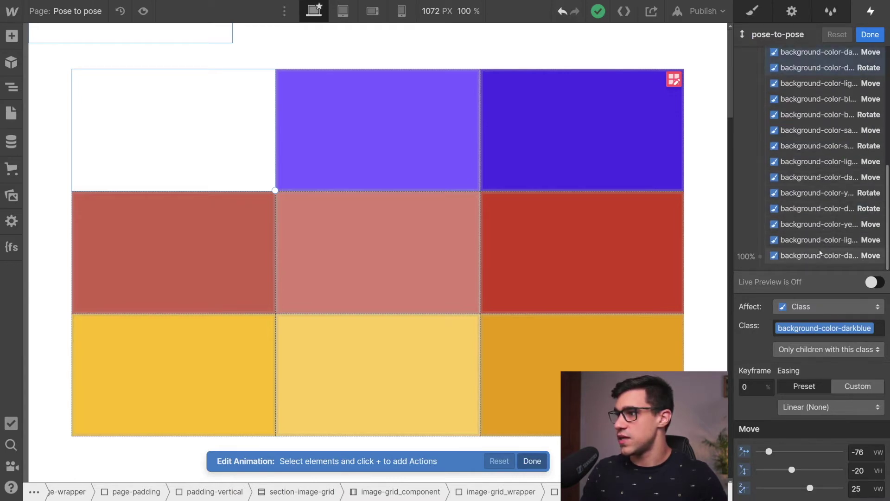
{"action": "left_click", "coordinate": [871, 35]}
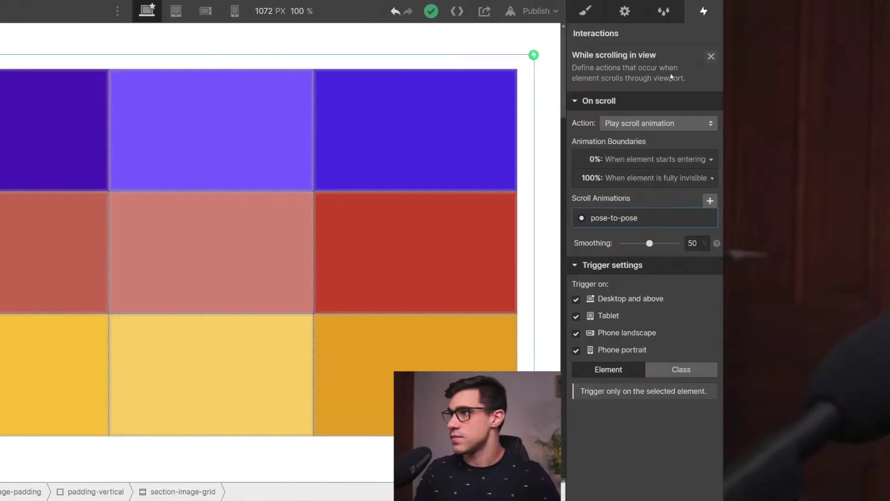
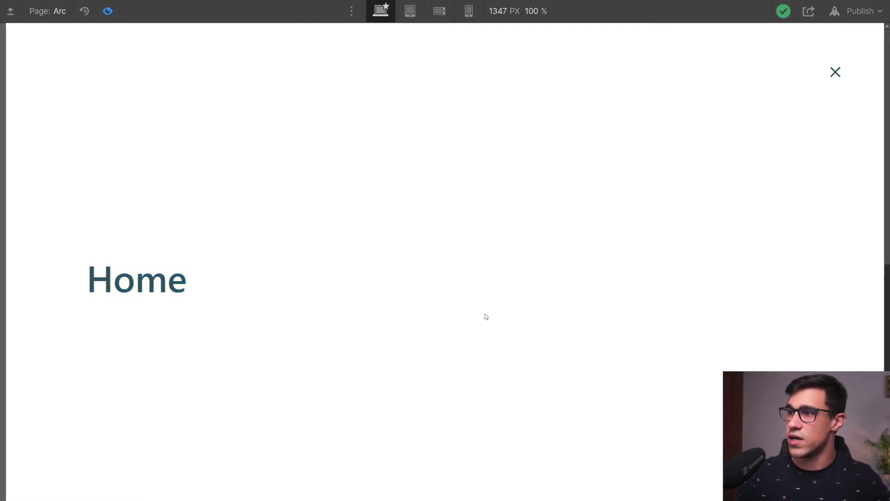
- Close the full-screen menu in the Arc page preview and replay the white square's scroll animation back and forth
{"action": "left_click", "coordinate": [835, 78]}
{"action": "left_click", "coordinate": [837, 82]}
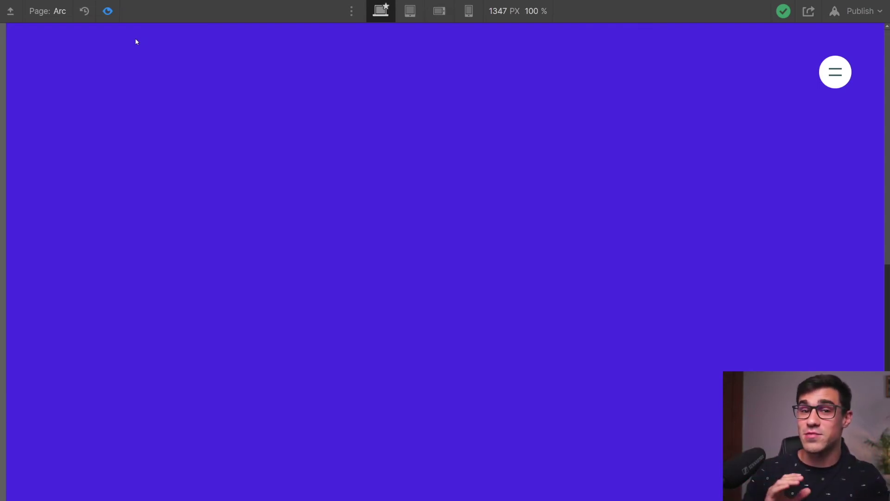
{"action": "scroll", "coordinate": [234, 194], "scroll_direction": "down", "scroll_amount": 3}
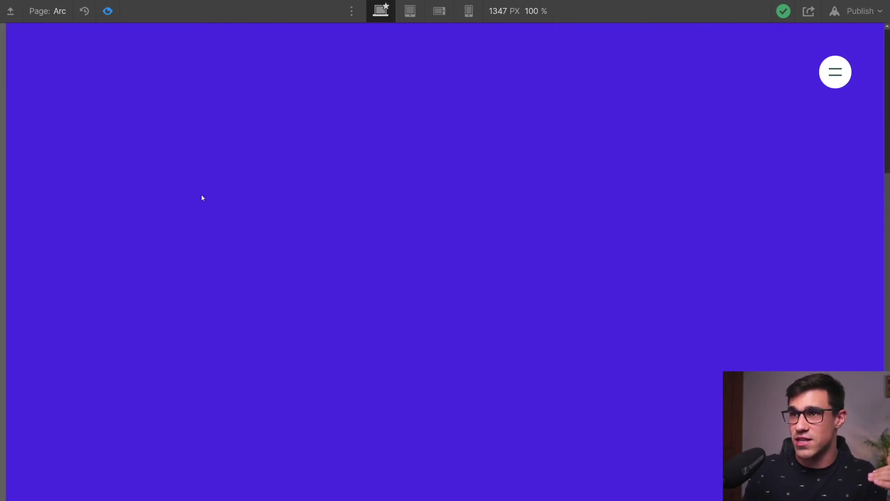
{"action": "scroll", "coordinate": [200, 192], "scroll_direction": "up", "scroll_amount": 5}
{"action": "scroll", "coordinate": [197, 195], "scroll_direction": "down", "scroll_amount": 3}
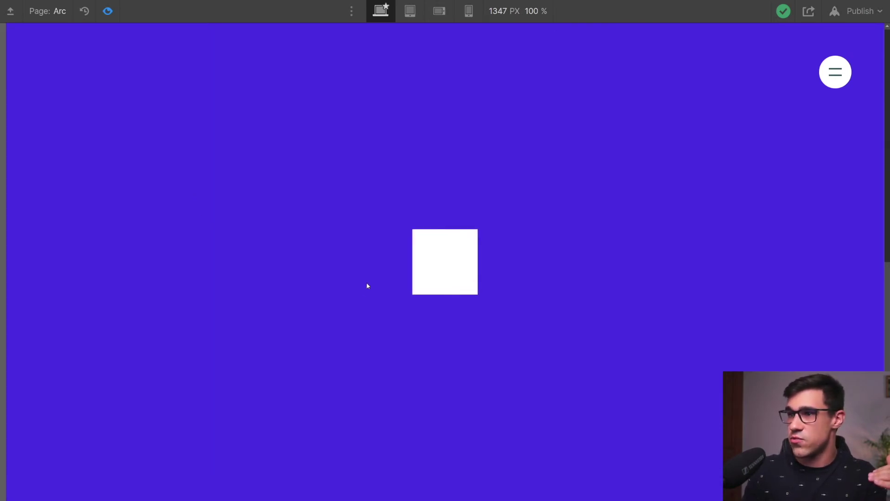
{"action": "scroll", "coordinate": [367, 285], "scroll_direction": "up", "scroll_amount": 2}
{"action": "scroll", "coordinate": [366, 285], "scroll_direction": "down", "scroll_amount": 2}
{"action": "scroll", "coordinate": [366, 285], "scroll_direction": "up", "scroll_amount": 2}
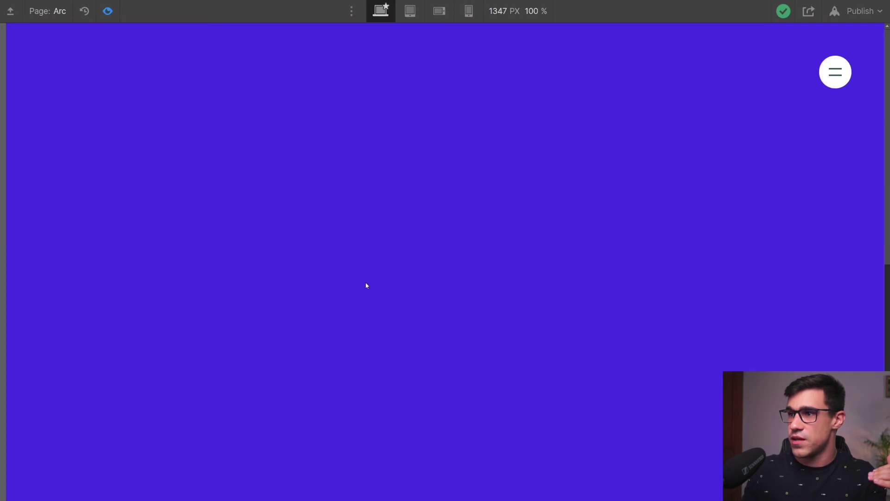
{"action": "scroll", "coordinate": [367, 285], "scroll_direction": "down", "scroll_amount": 2}
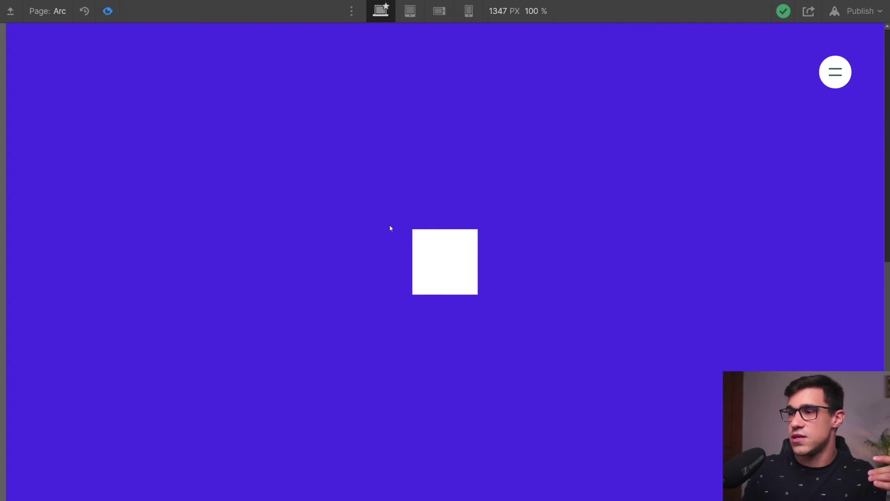
- Leave preview on the Arc page and inspect the transform origin settings of div-square, especially its top value
{"action": "left_click", "coordinate": [107, 11]}
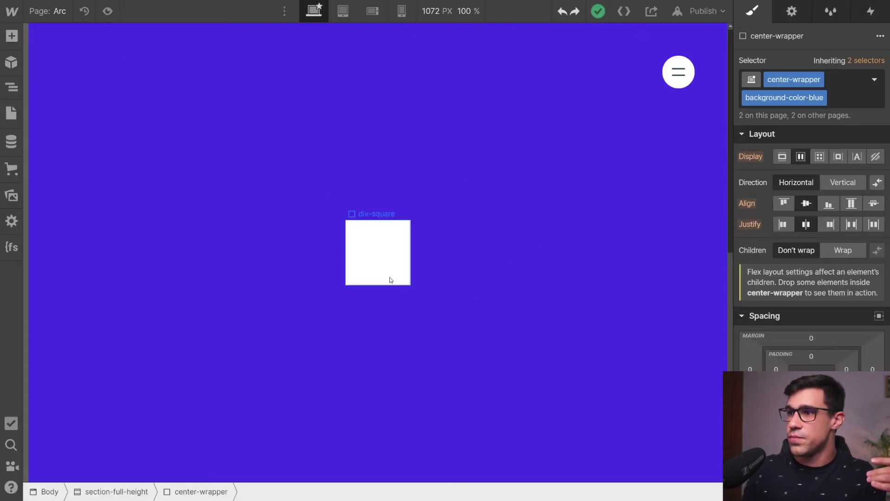
{"action": "left_click", "coordinate": [376, 254]}
{"action": "scroll", "coordinate": [837, 319], "scroll_direction": "down", "scroll_amount": 10}
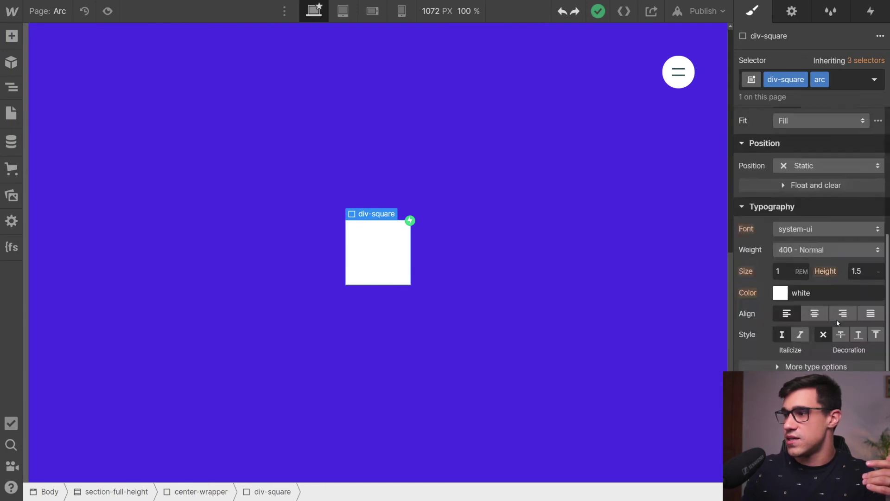
{"action": "scroll", "coordinate": [833, 341], "scroll_direction": "down", "scroll_amount": 2}
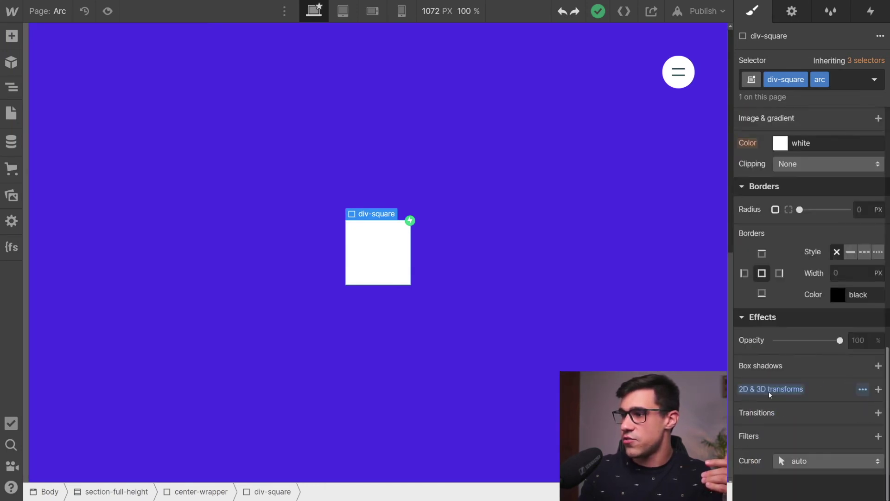
{"action": "left_click", "coordinate": [862, 389]}
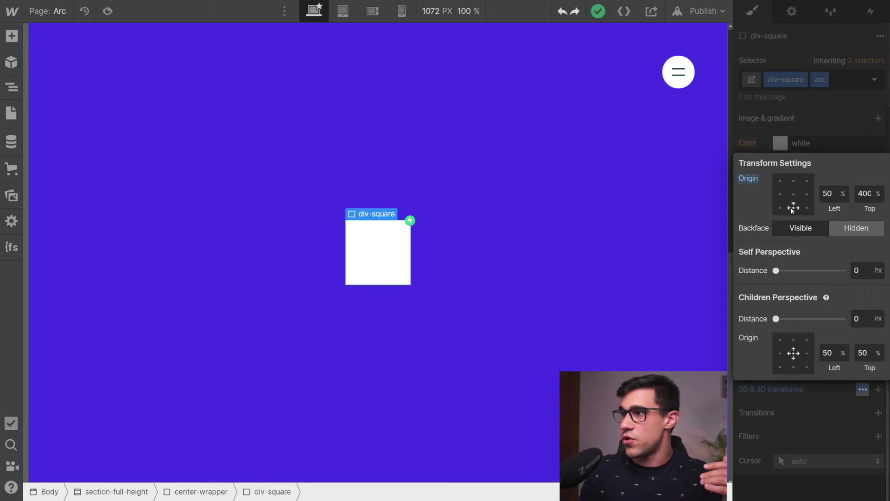
{"action": "left_click", "coordinate": [862, 194]}
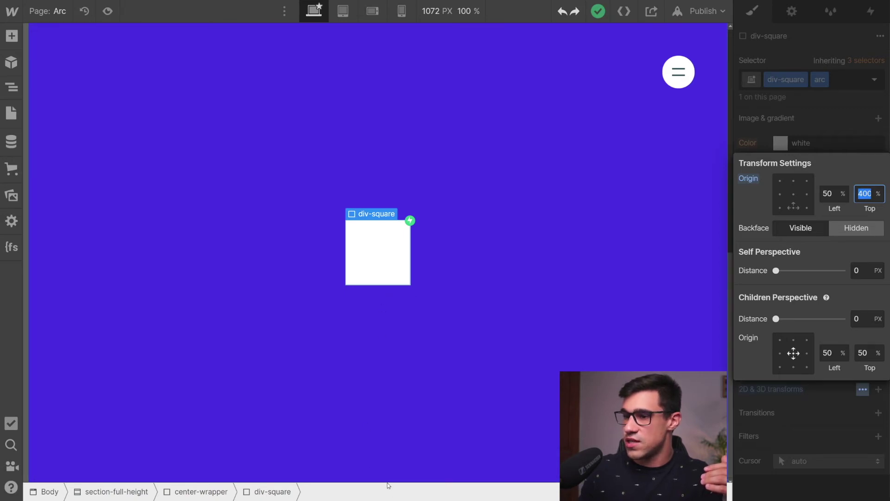
{"action": "left_click", "coordinate": [859, 392]}
- Try a Z rotation of -37 degrees on div-square and remove the transform again
{"action": "left_click", "coordinate": [877, 391]}
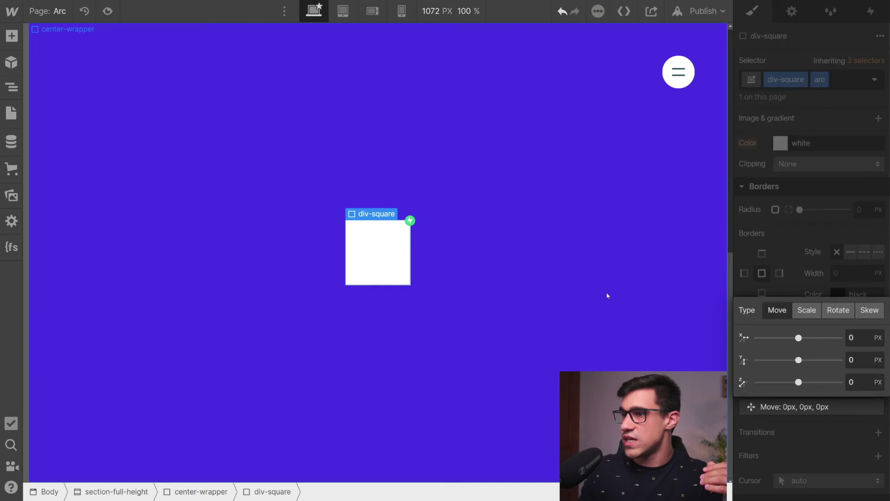
{"action": "left_click", "coordinate": [838, 309]}
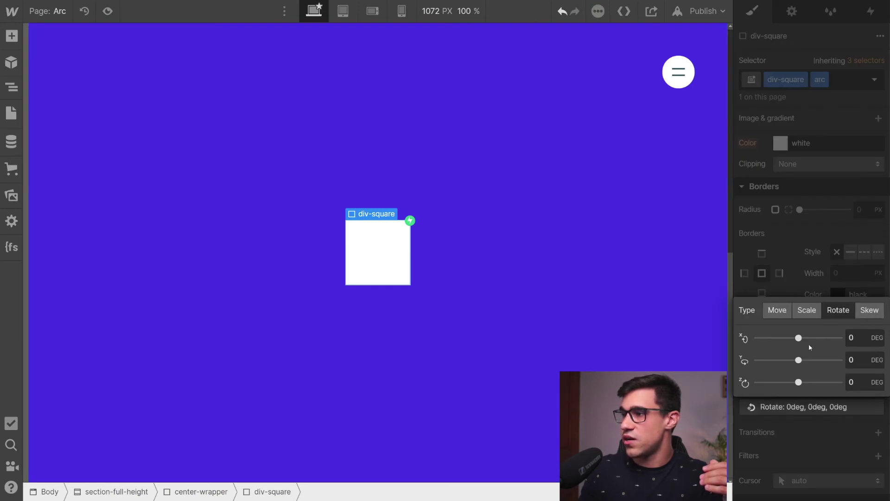
{"action": "mouse_move", "coordinate": [799, 382]}
{"action": "left_mouse_down"}
{"action": "mouse_move", "coordinate": [775, 383]}
{"action": "mouse_move", "coordinate": [814, 382]}
{"action": "mouse_move", "coordinate": [789, 383]}
{"action": "left_mouse_up"}
{"action": "left_click", "coordinate": [796, 405]}
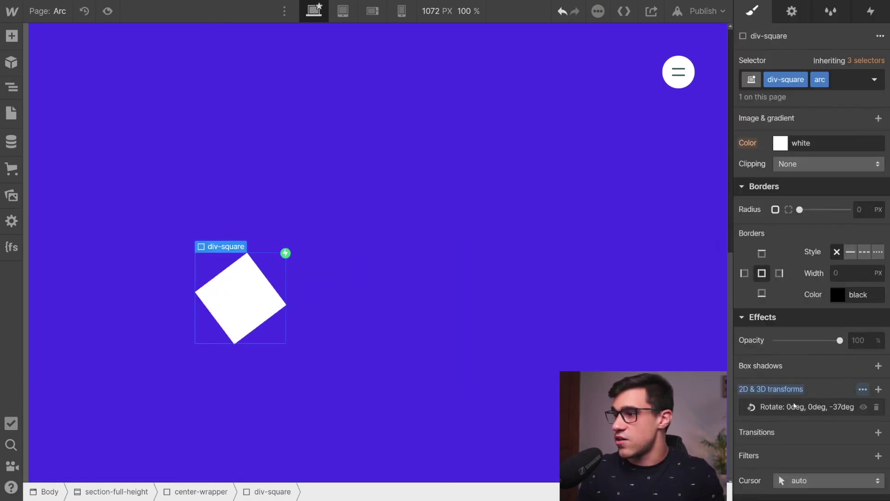
{"action": "left_click", "coordinate": [877, 407]}
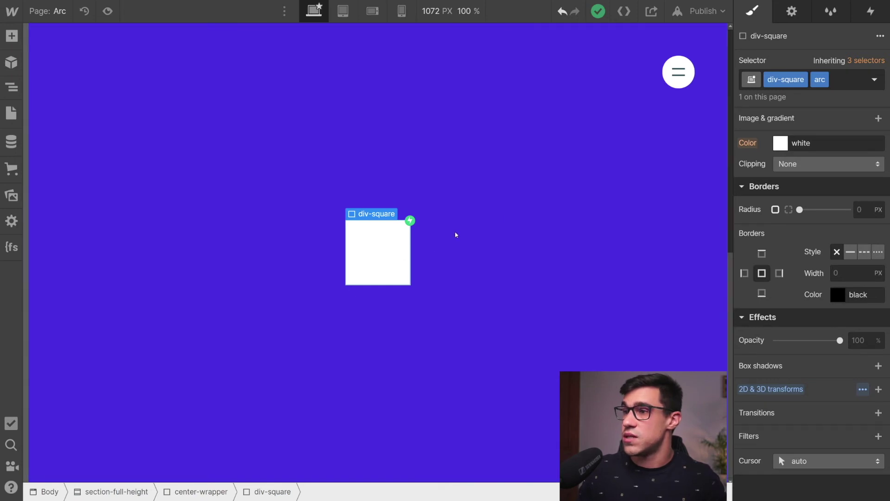
- Open the arc-appear animation from the Scroll into view trigger of div-square
{"action": "left_click", "coordinate": [871, 12]}
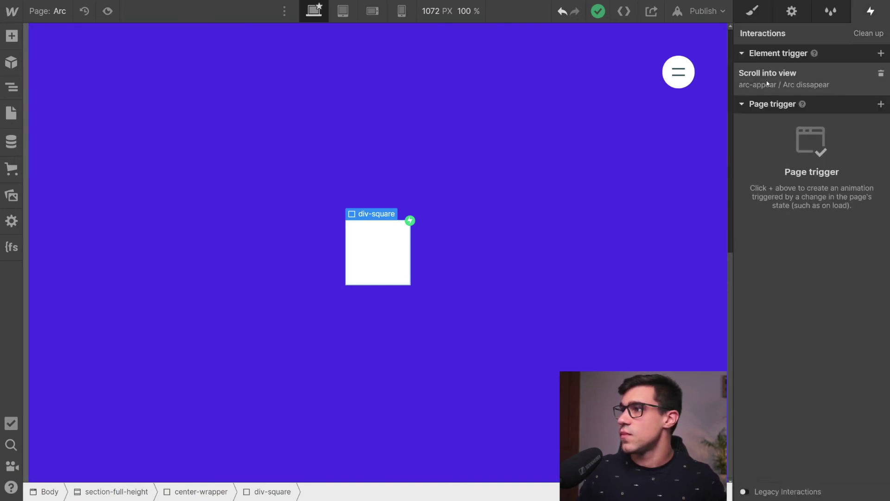
{"action": "left_click", "coordinate": [794, 86]}
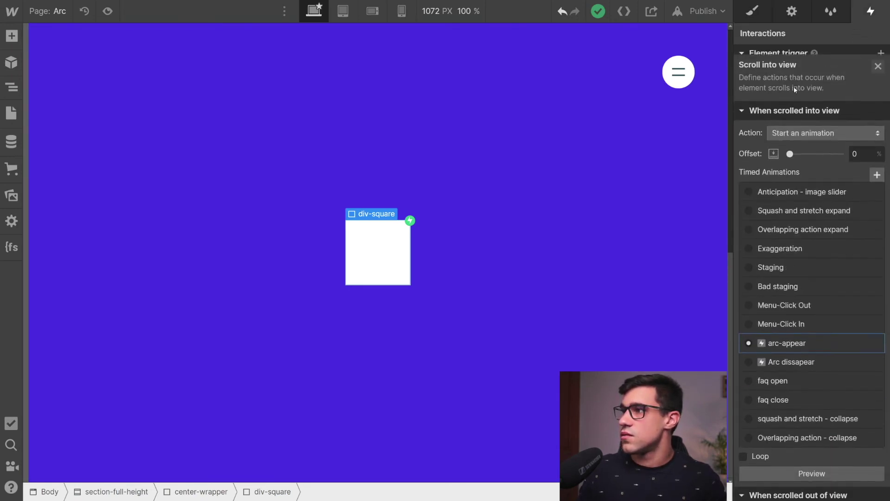
{"action": "left_click", "coordinate": [814, 339]}
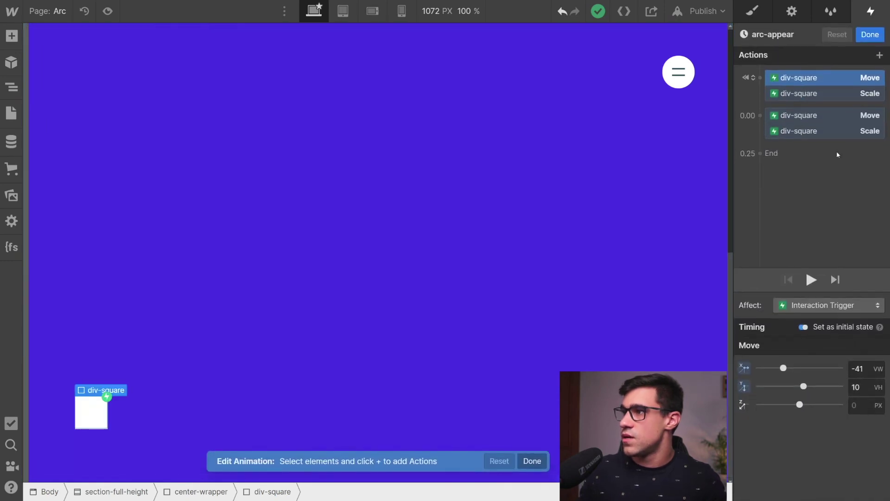
- Examine the initial-state Move and Scale actions and the timed Move and Scale actions of arc-appear
{"action": "left_click", "coordinate": [814, 93]}
{"action": "left_click", "coordinate": [818, 82]}
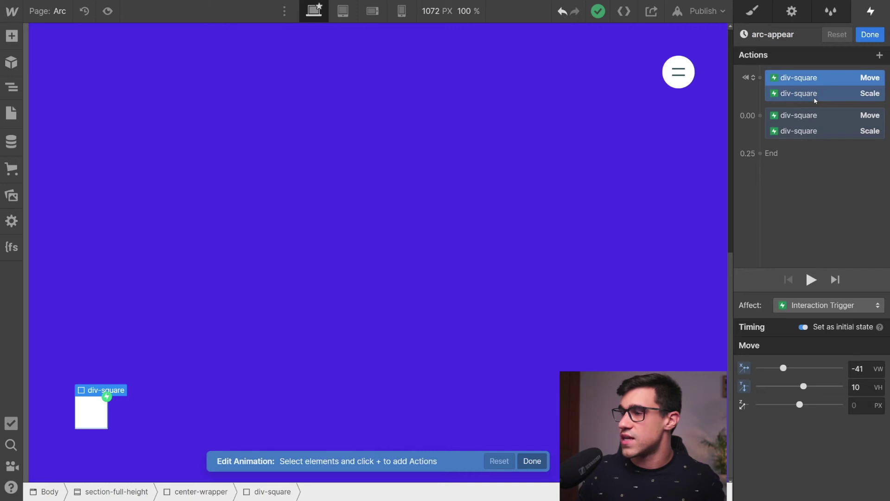
{"action": "left_click", "coordinate": [816, 94]}
{"action": "left_click", "coordinate": [816, 115]}
{"action": "left_click", "coordinate": [815, 131]}
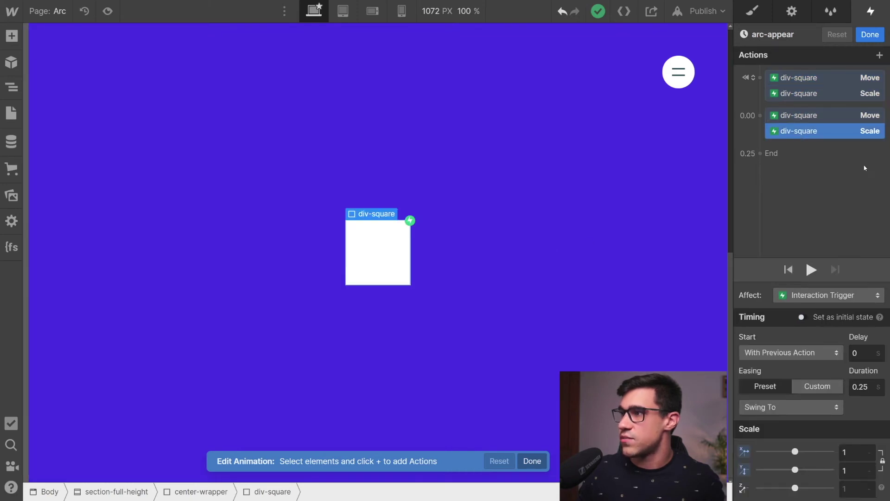
- Check the timing of the second div-square Move action and play the arc-appear animation several times
{"action": "left_click", "coordinate": [835, 115]}
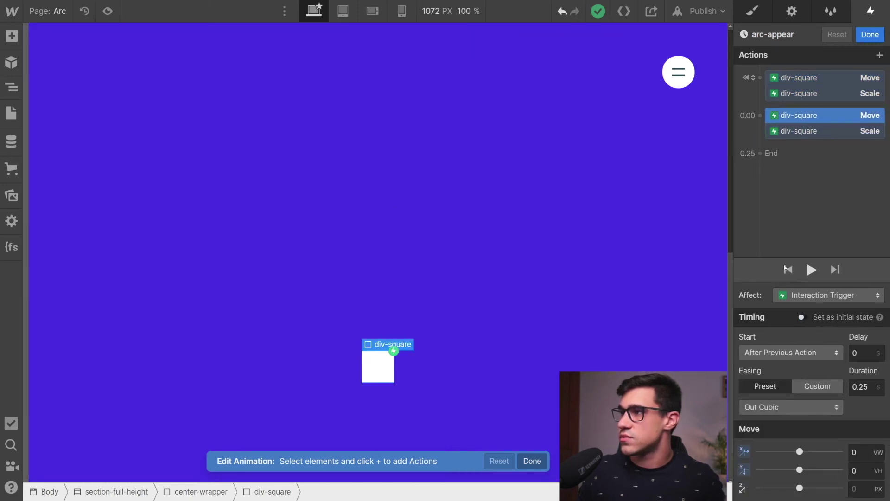
{"action": "left_click", "coordinate": [810, 270]}
{"action": "left_click", "coordinate": [811, 271]}
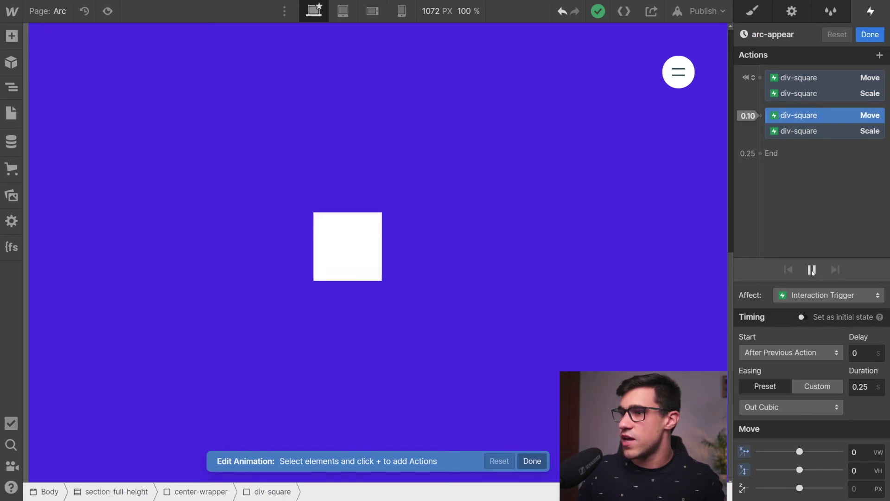
{"action": "left_click", "coordinate": [811, 271]}
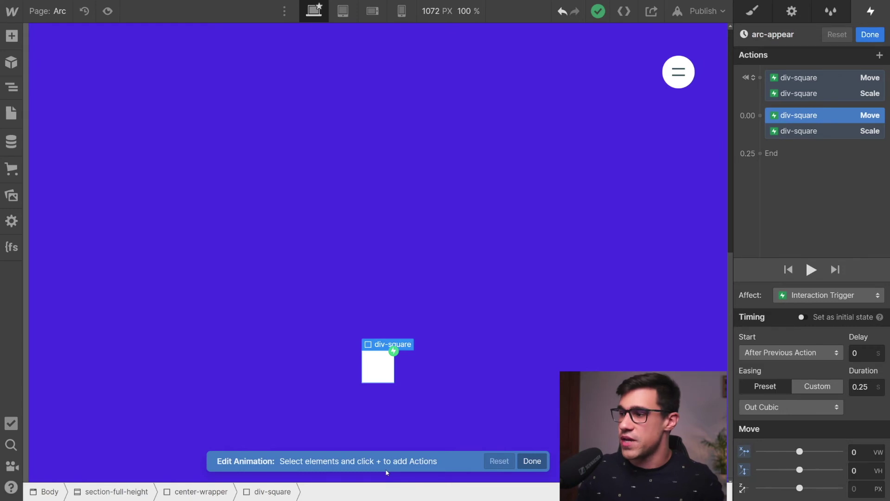
- Review the easing presets of the second div-square Scale action and replay the animation with its current easing
{"action": "left_click", "coordinate": [845, 132]}
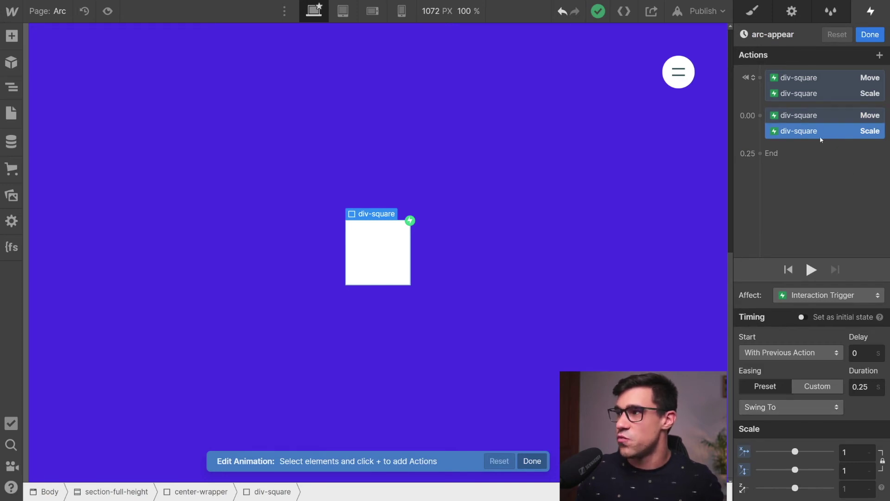
{"action": "left_click", "coordinate": [804, 406]}
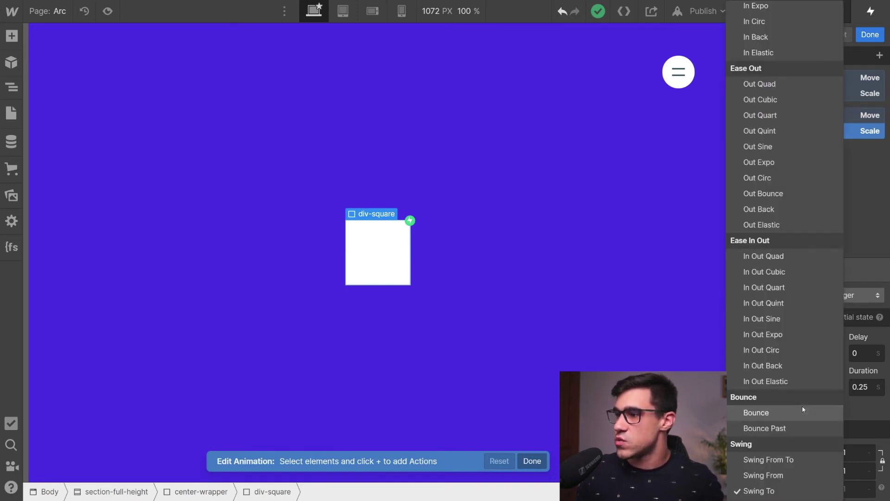
{"action": "left_click", "coordinate": [849, 407]}
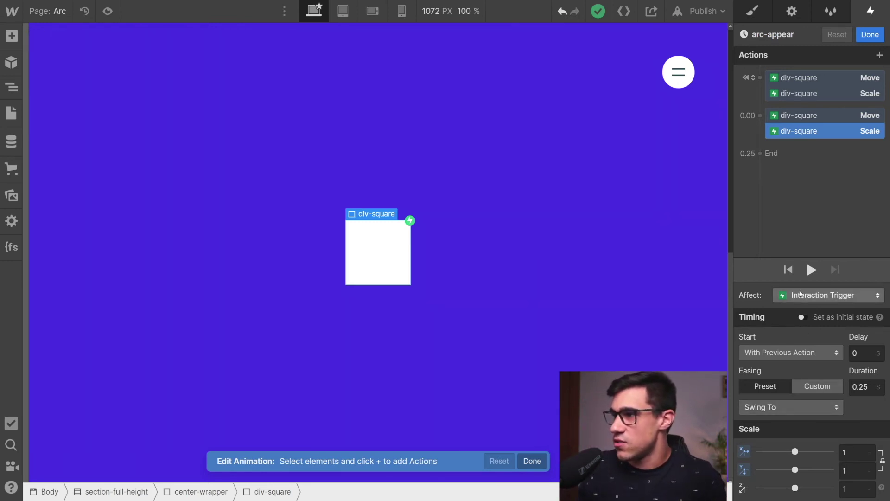
{"action": "left_click", "coordinate": [812, 270]}
{"action": "left_click", "coordinate": [811, 269]}
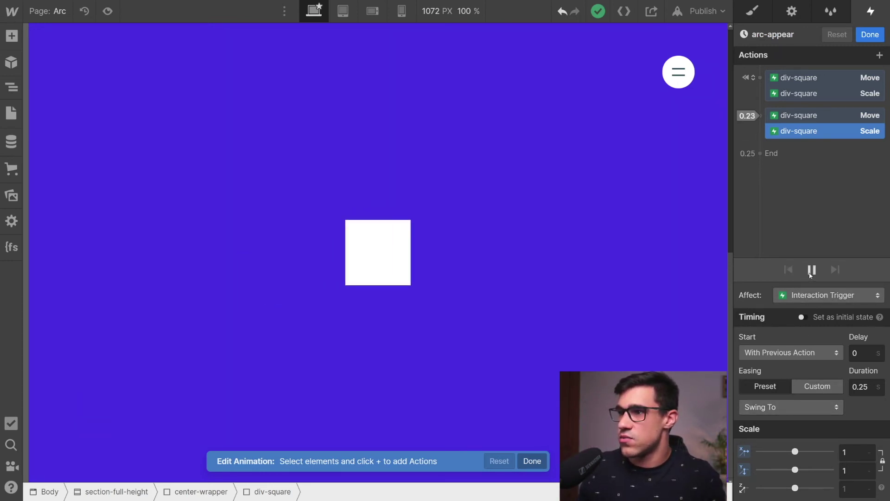
{"action": "left_click", "coordinate": [810, 270]}
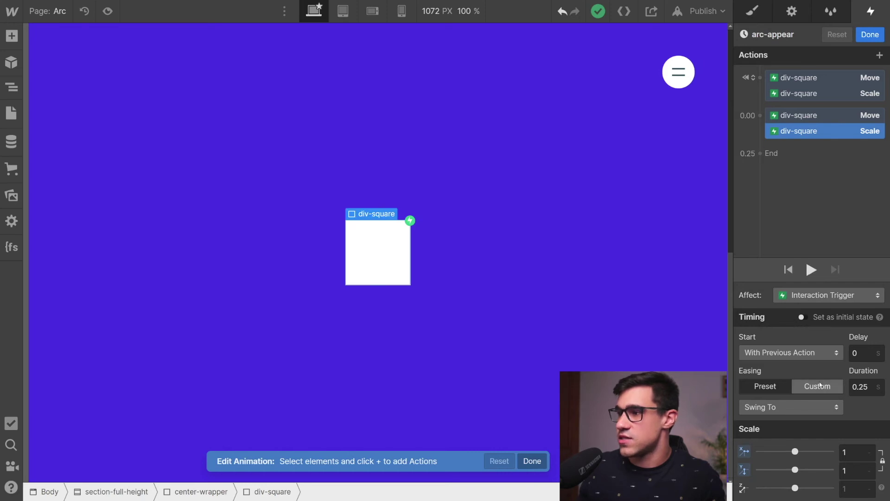
- Set the easing of the second div-square Scale action to Swing From and play the animation
{"action": "left_click", "coordinate": [828, 412]}
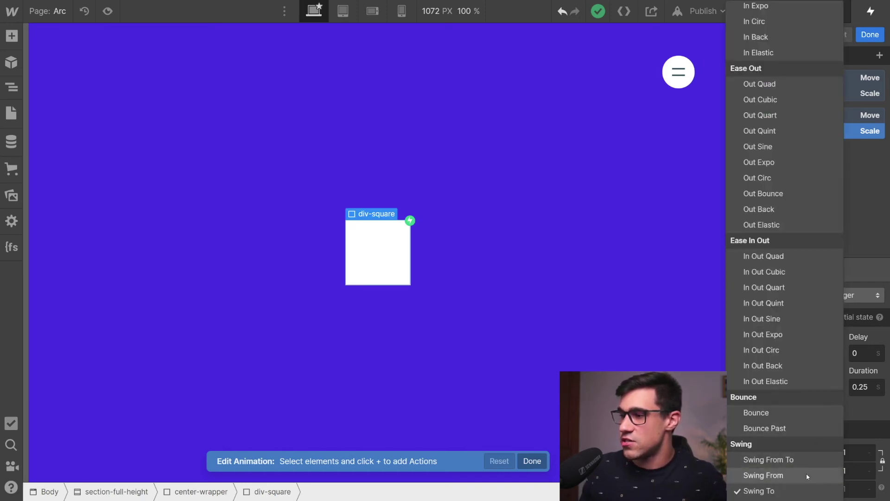
{"action": "left_click", "coordinate": [778, 477]}
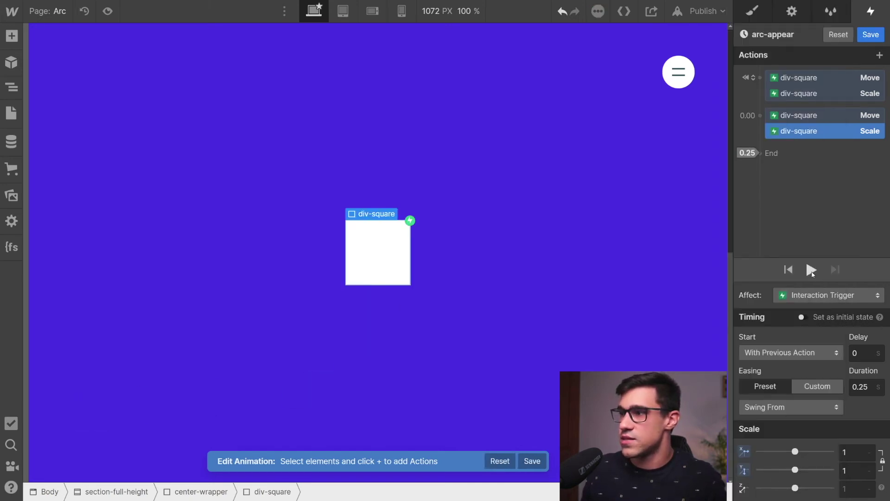
{"action": "left_click", "coordinate": [812, 270]}
{"action": "left_click", "coordinate": [812, 271]}
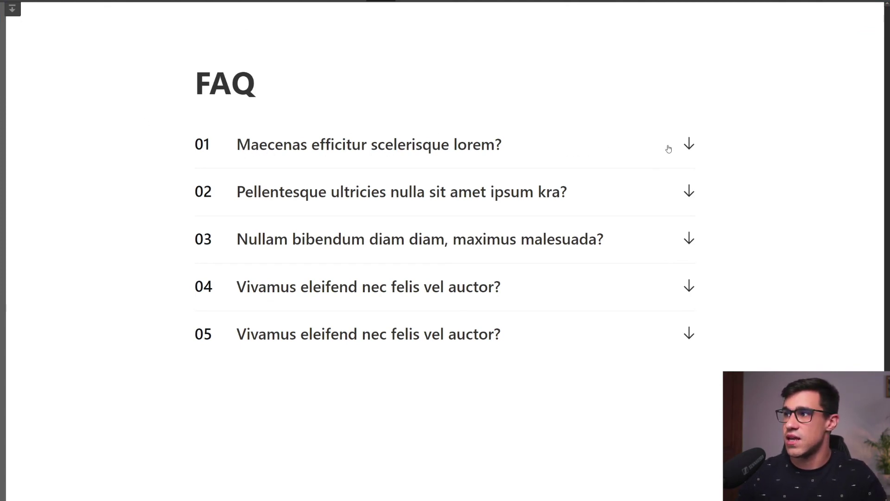
- Expand and collapse the first FAQ question repeatedly in the preview to watch its open and close animation
{"action": "left_click", "coordinate": [684, 148]}
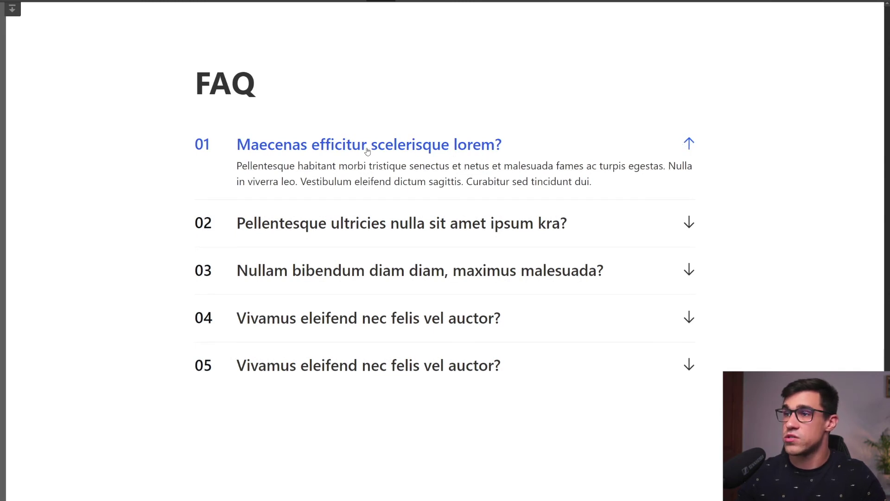
{"action": "left_click", "coordinate": [469, 148]}
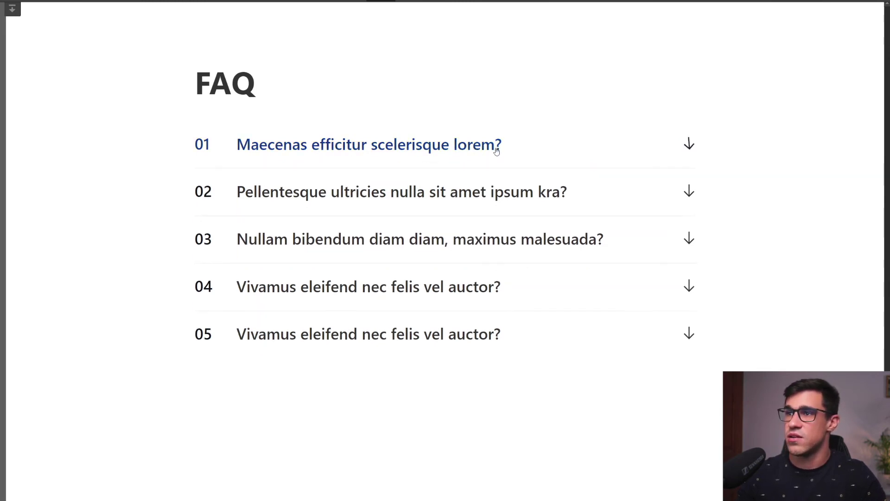
{"action": "left_click", "coordinate": [692, 150]}
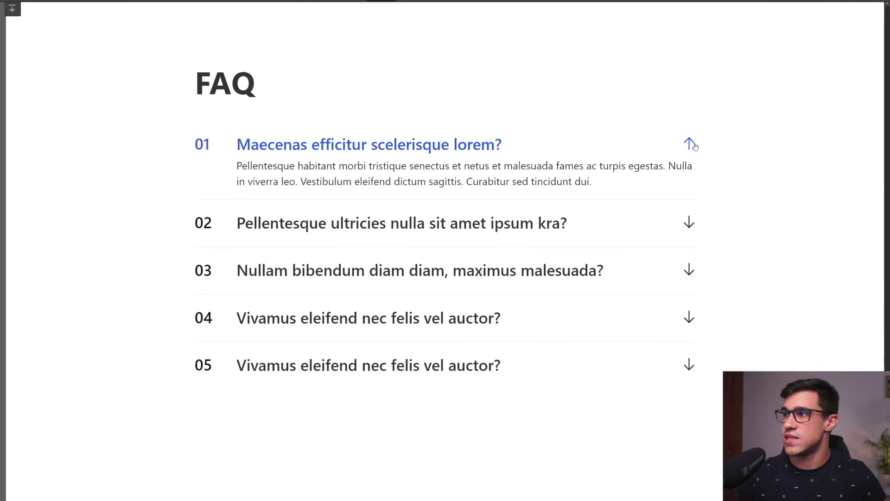
{"action": "left_click", "coordinate": [687, 147]}
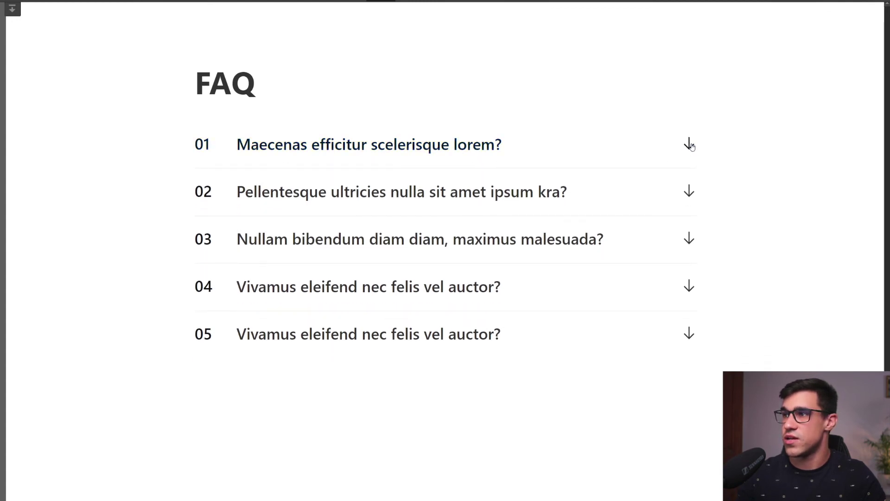
{"action": "left_click", "coordinate": [687, 146]}
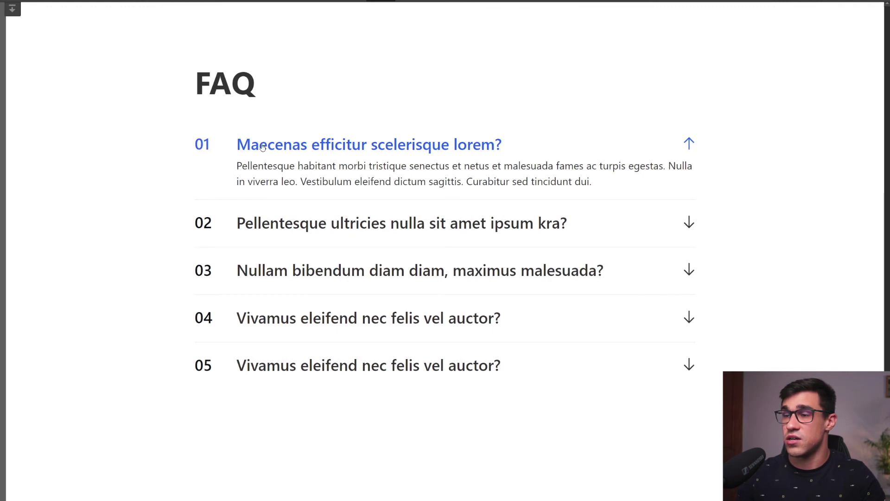
{"action": "left_click", "coordinate": [395, 146]}
{"action": "left_click", "coordinate": [445, 149]}
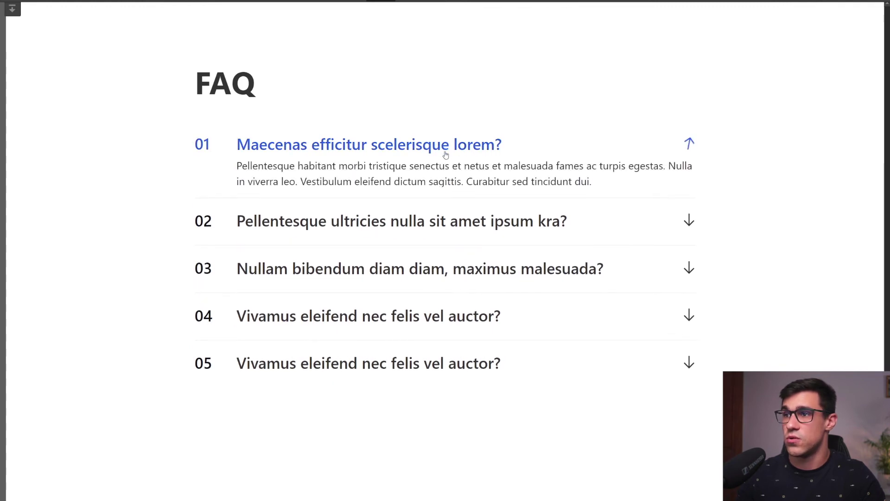
{"action": "left_click", "coordinate": [397, 149]}
{"action": "left_click", "coordinate": [374, 150]}
{"action": "left_click", "coordinate": [373, 147]}
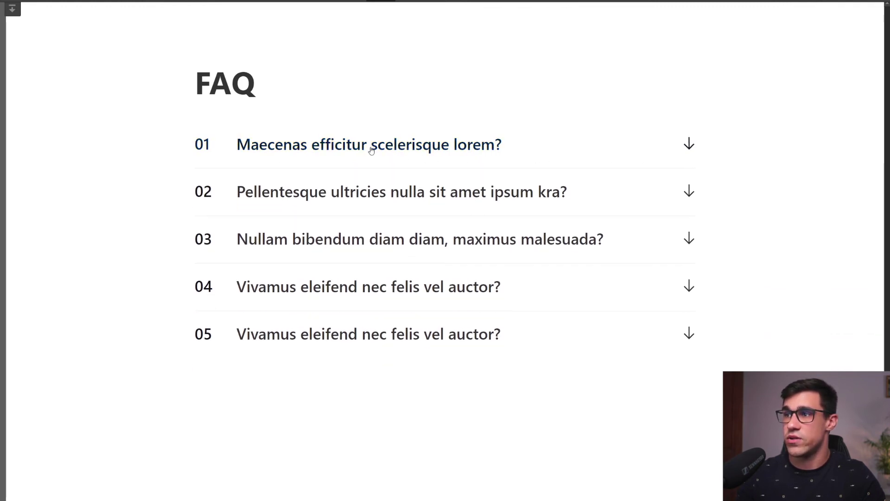
{"action": "left_click", "coordinate": [371, 150]}
{"action": "left_click", "coordinate": [371, 149]}
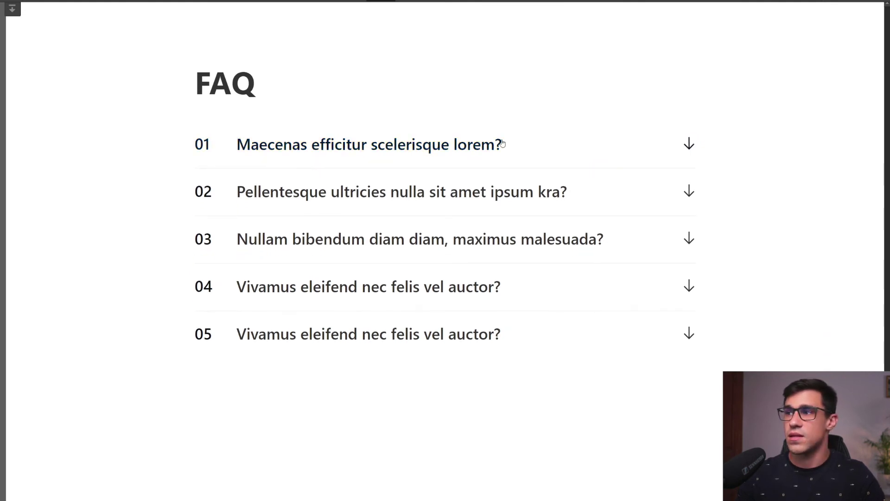